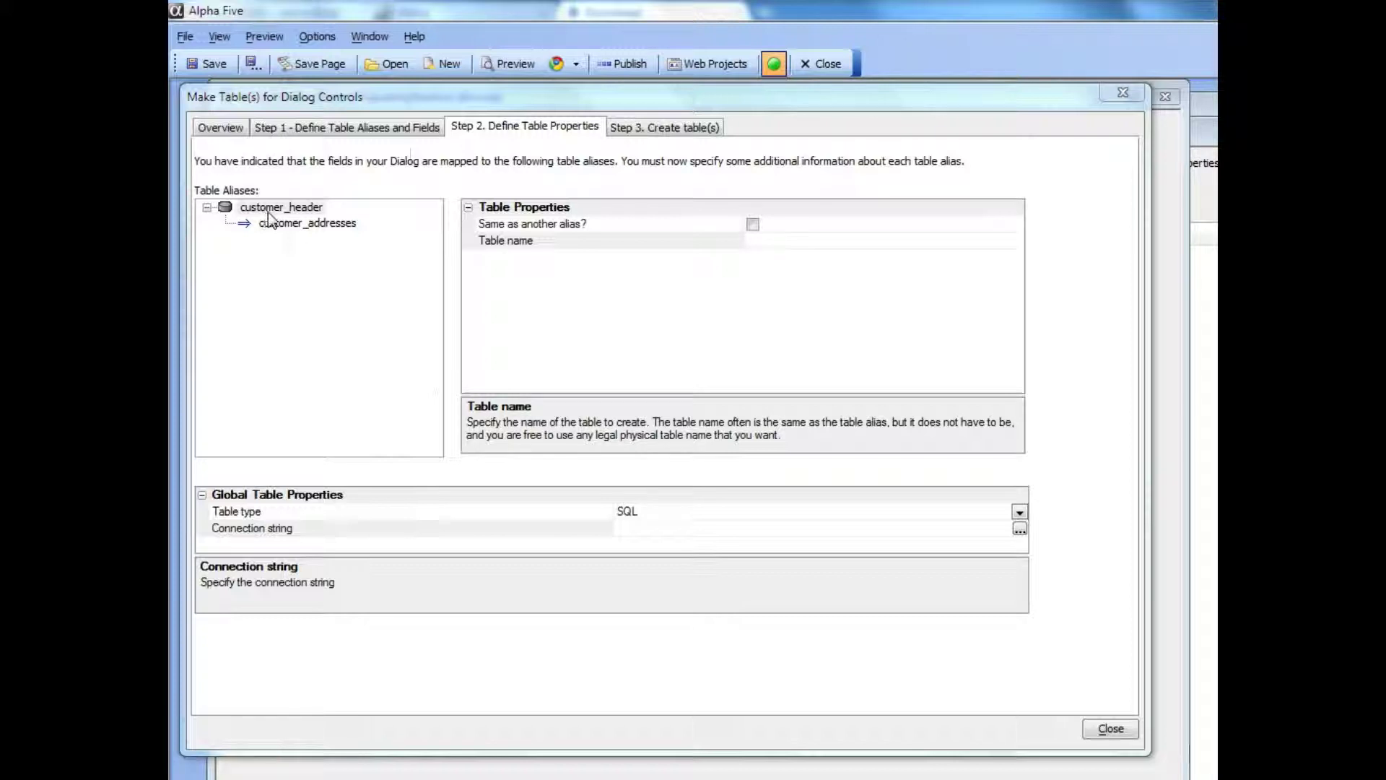
Set the table name for the customer_header alias to customer_header_table.
left_click(302, 226)
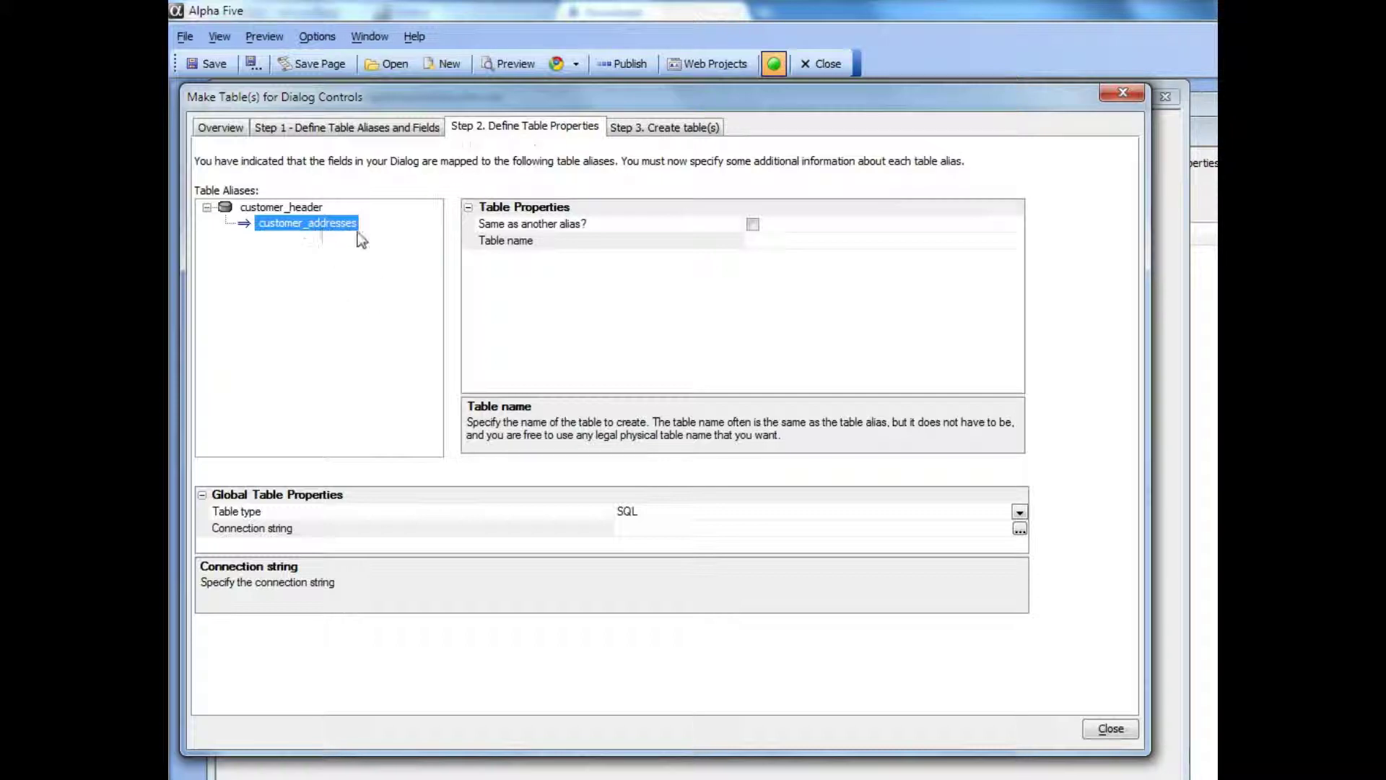
left_click(283, 211)
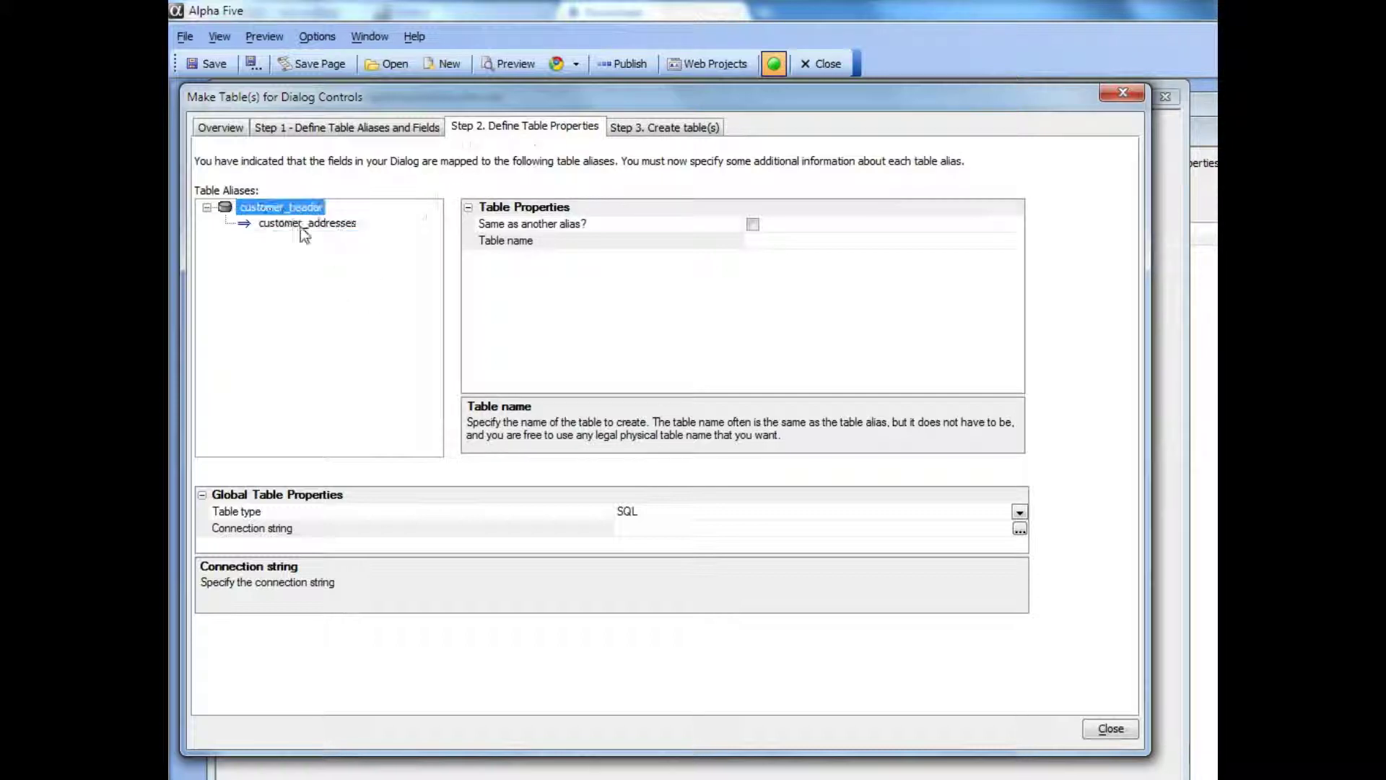
left_click(304, 223)
left_click(302, 209)
left_click(498, 244)
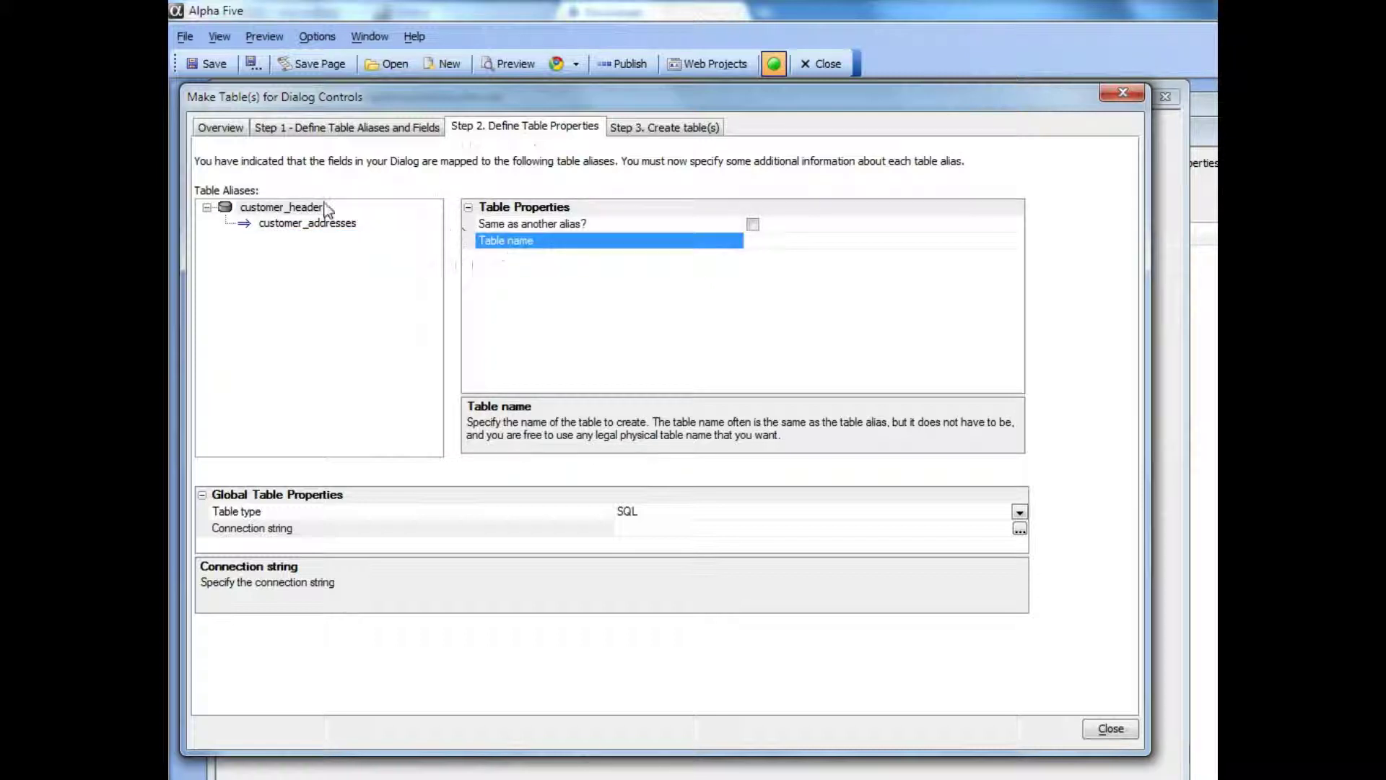
left_click(766, 243)
type("customer_header_table")
Set the table name for the customer_addresses alias to customer_addresses_table.
left_click(303, 225)
left_click(625, 242)
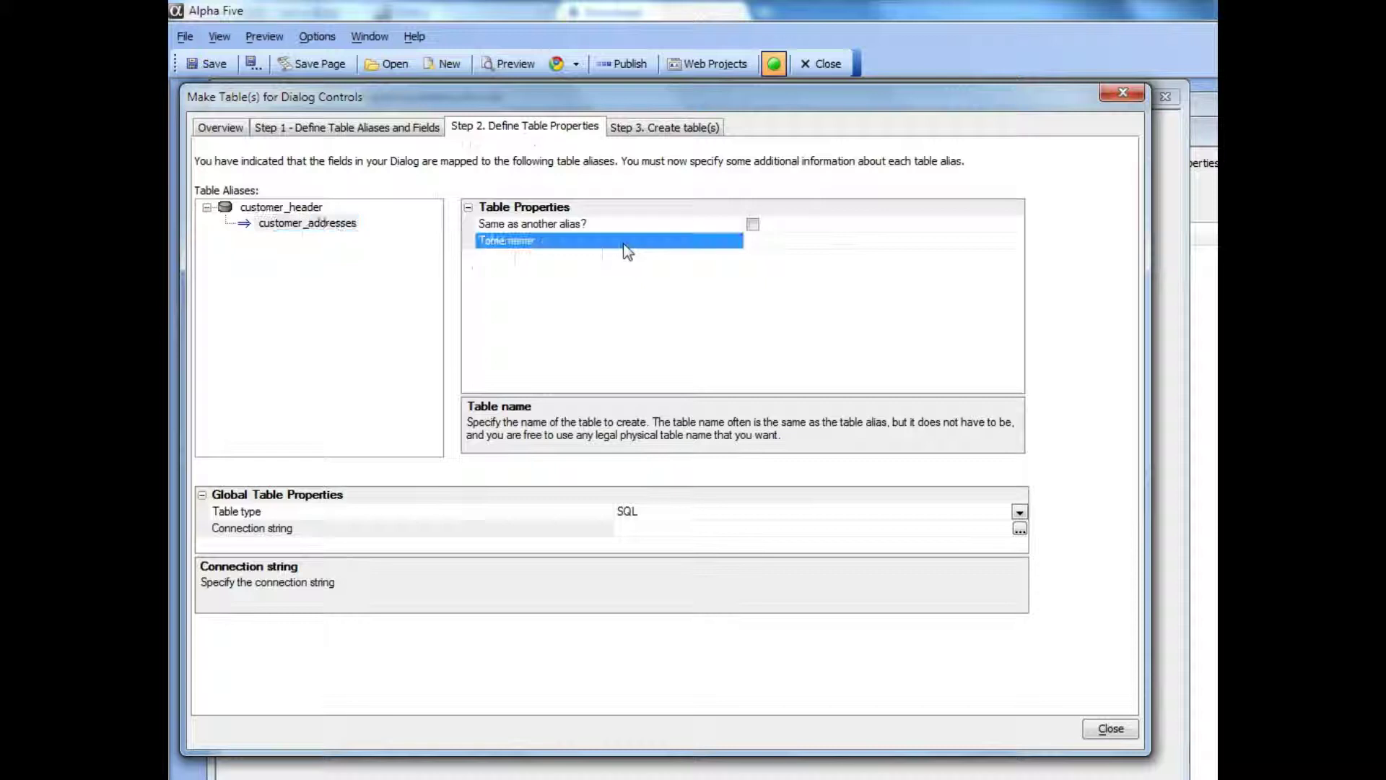
left_click(770, 243)
type("customer_addresses_table")
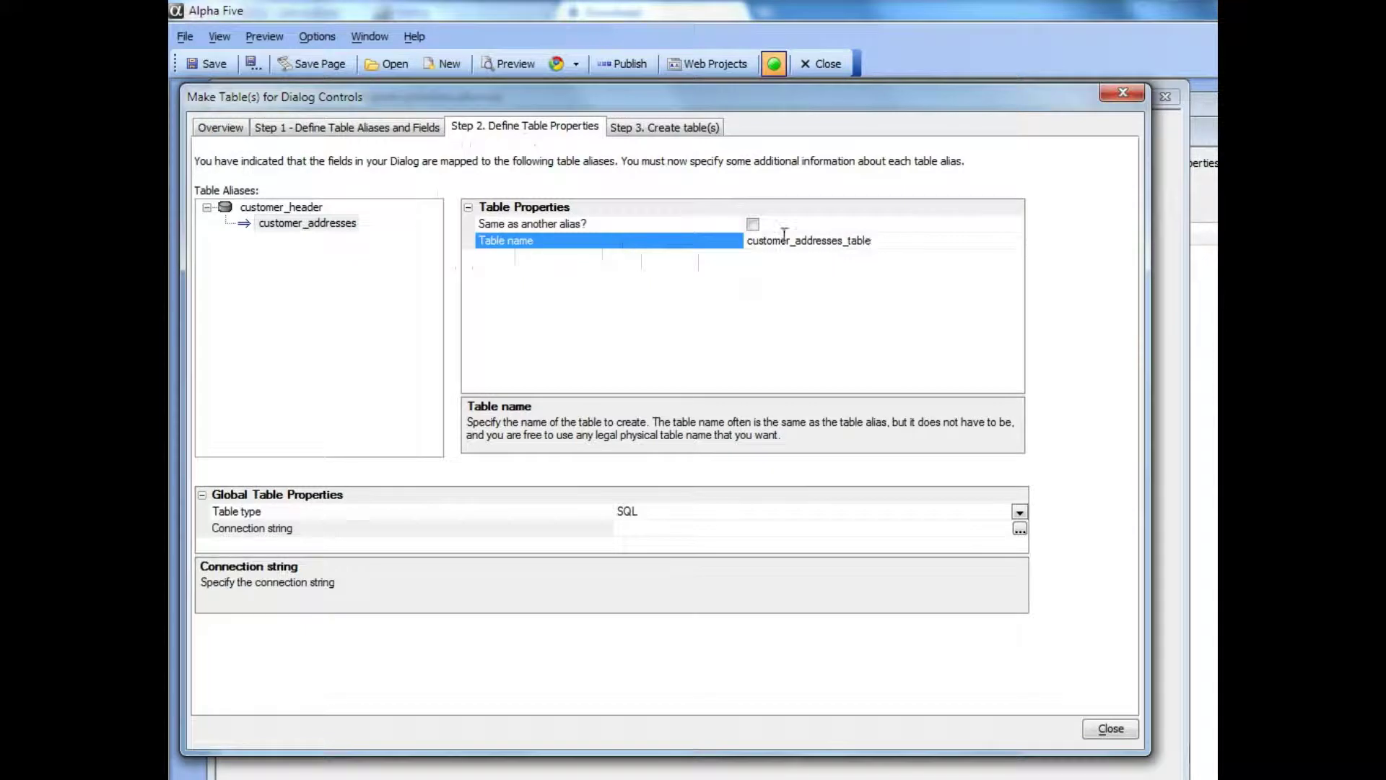
Set the global connection string for the SQL tables to the named connection MySQL_demoDatabase.
left_click(511, 510)
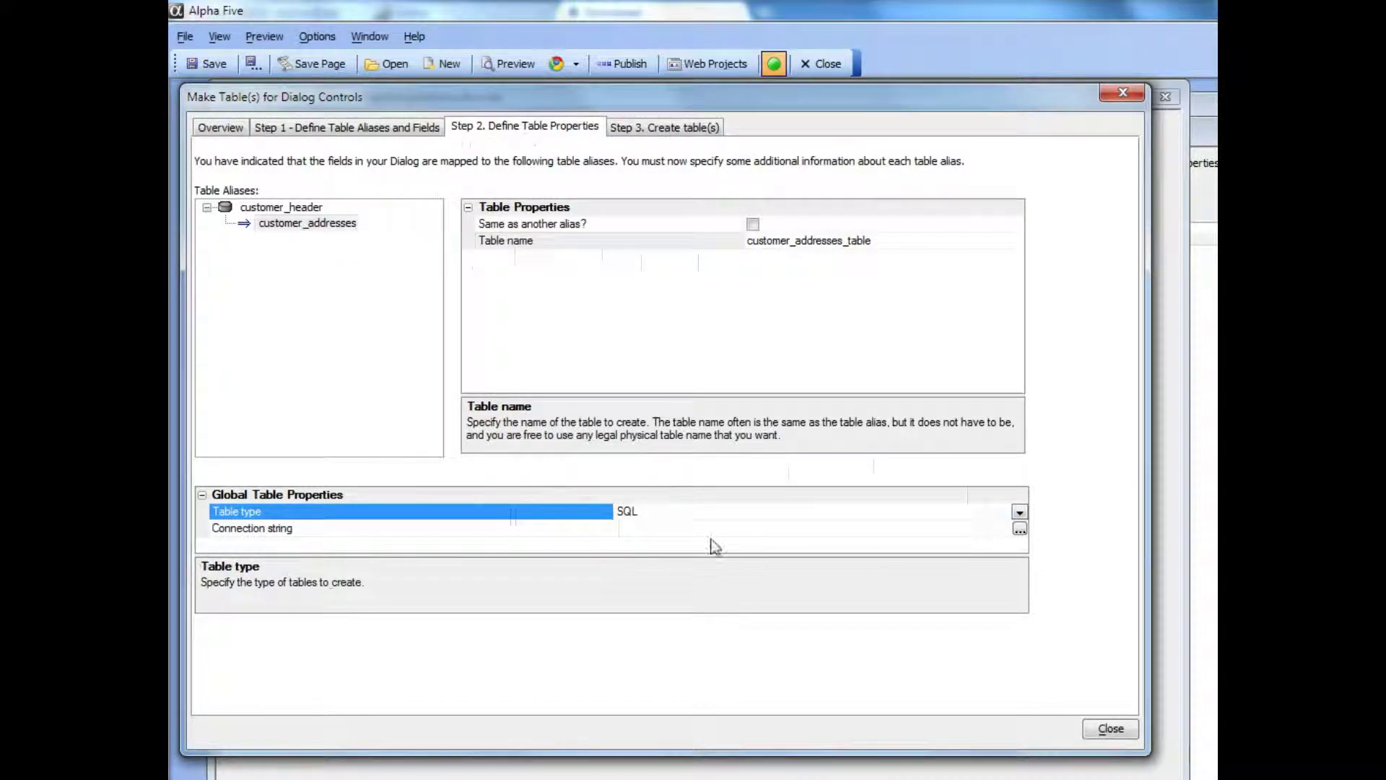
left_click(690, 527)
left_click(1019, 530)
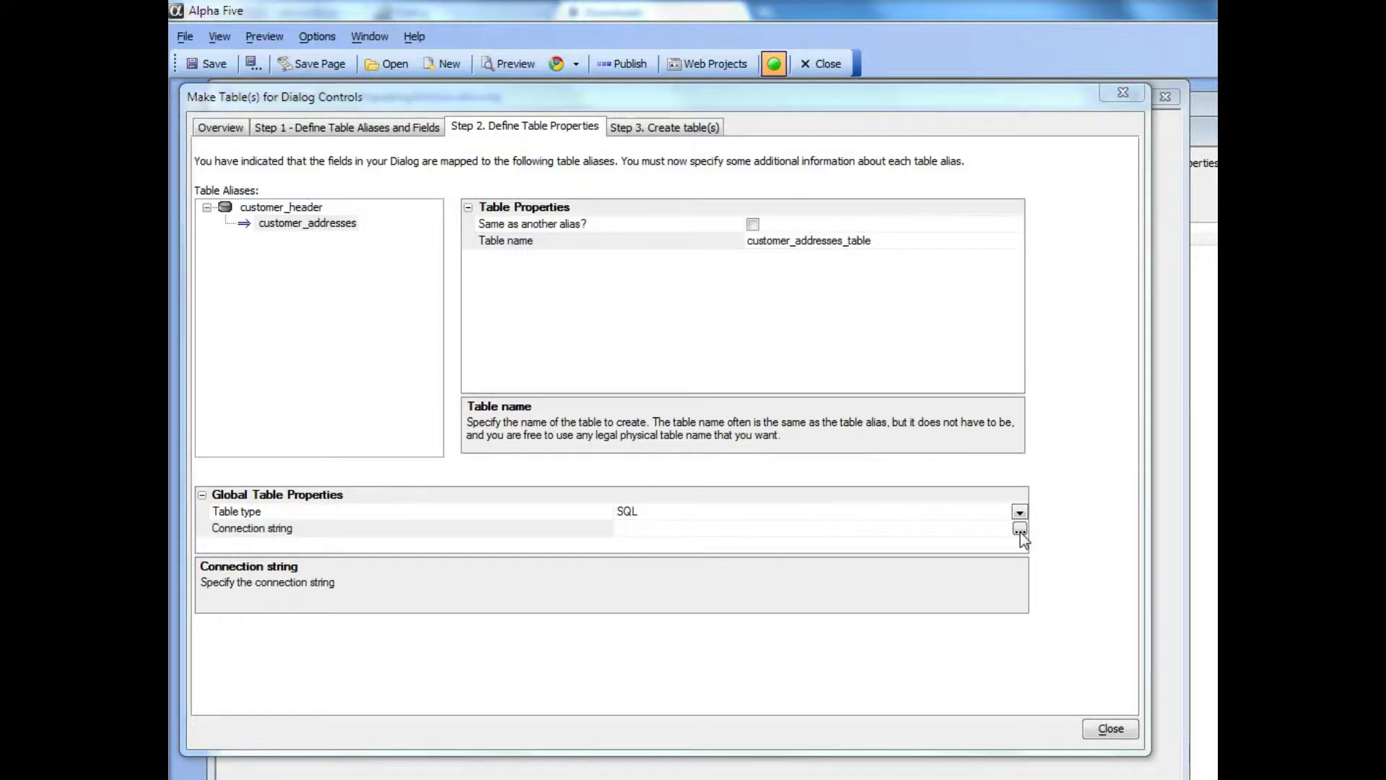
left_click(864, 406)
left_click(819, 420)
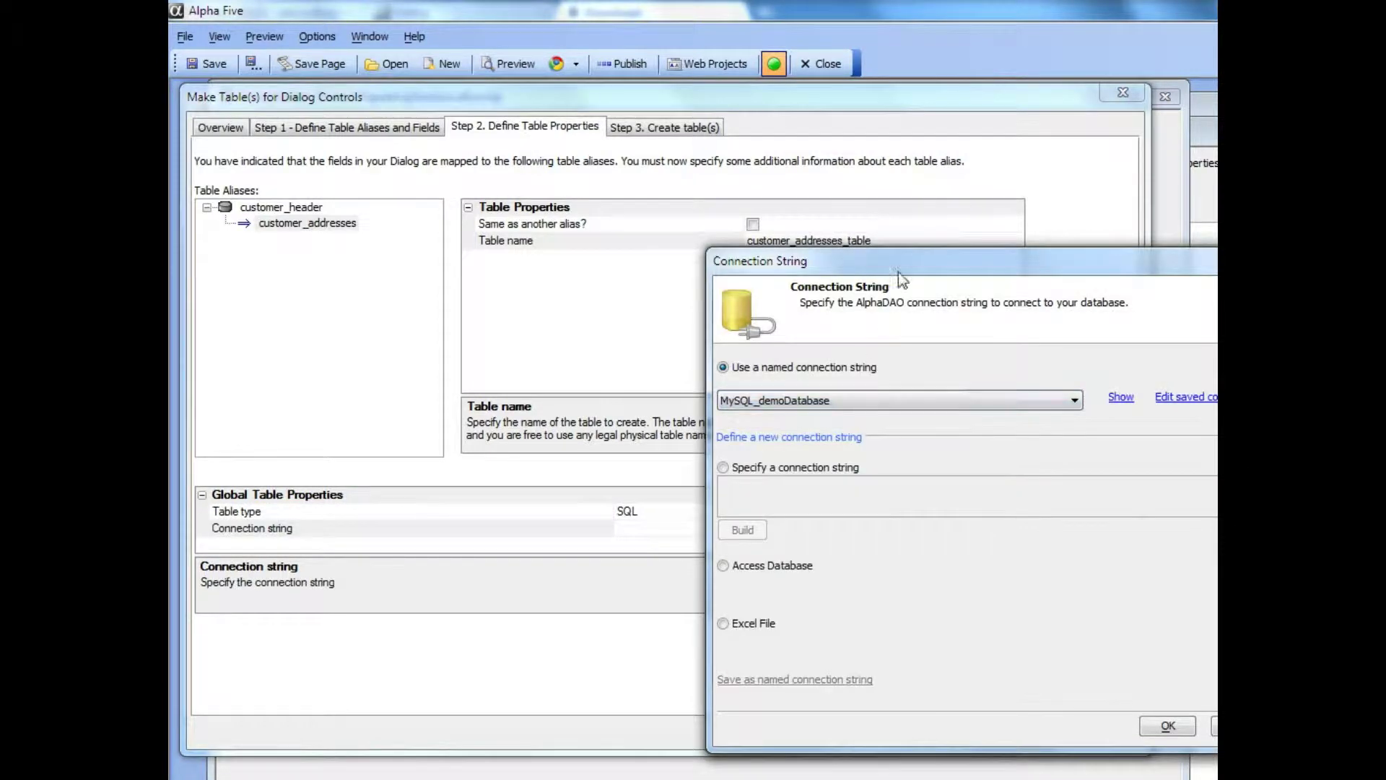
left_click_drag(901, 280, 593, 186)
left_click(863, 641)
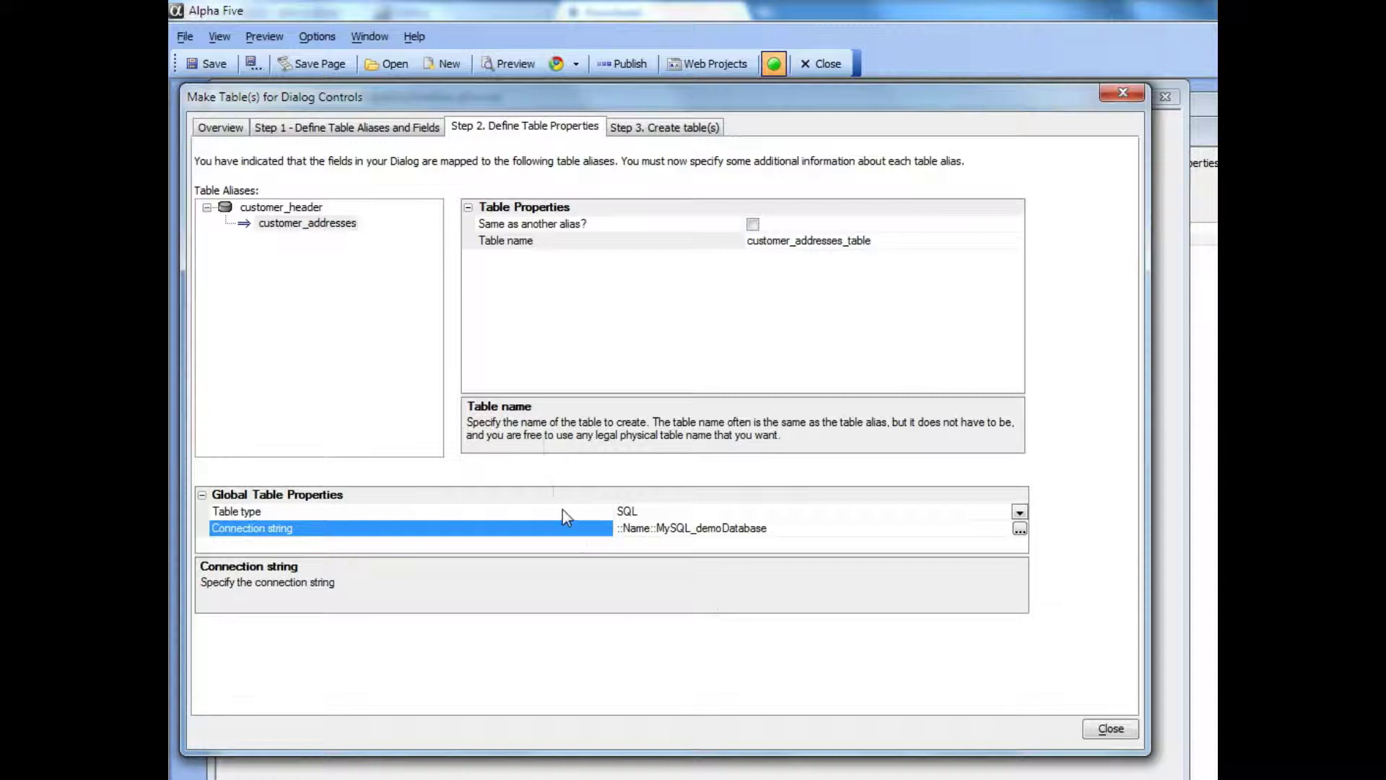
Go to the table creation stage and check the table list of demodatabase in Navicat Premium.
left_click(668, 128)
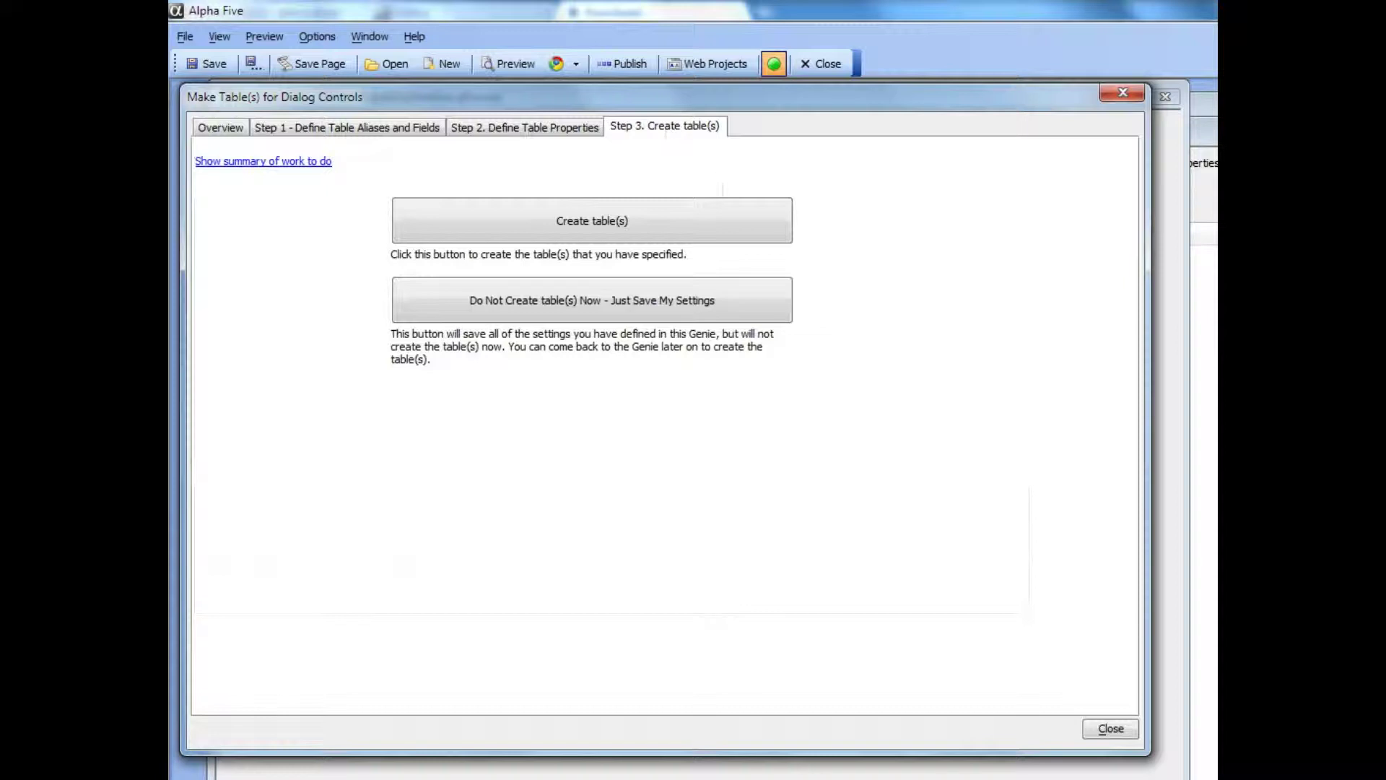
key("alt+Tab")
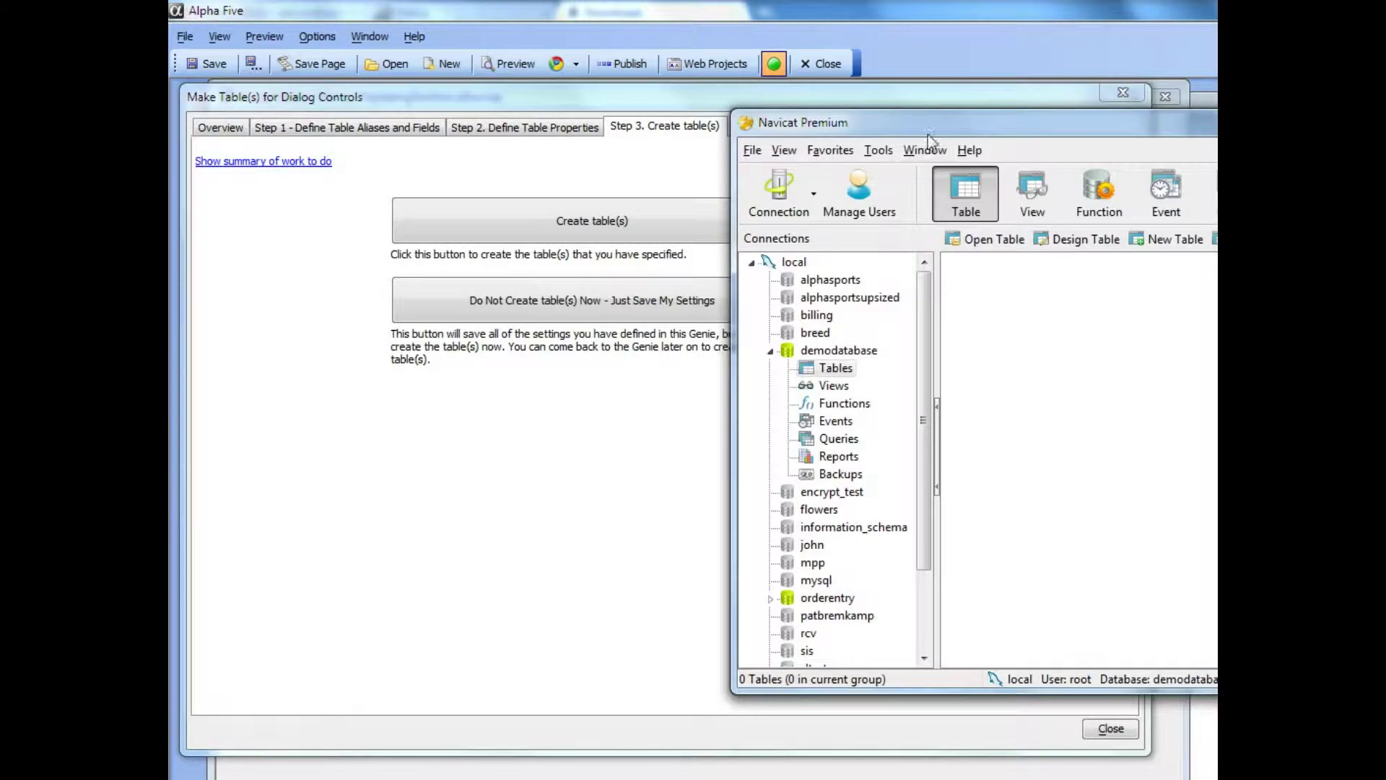
left_click_drag(893, 128, 376, 175)
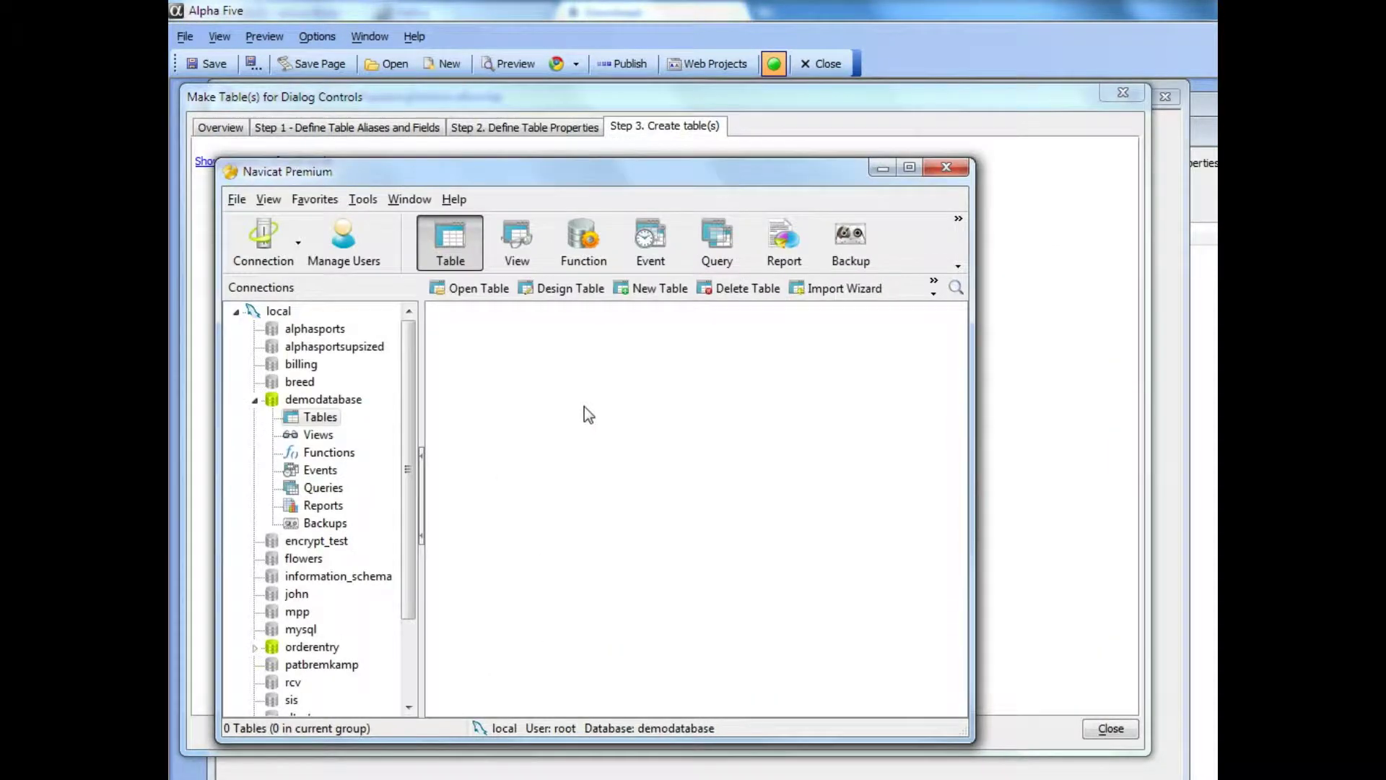
left_click_drag(665, 180, 1382, 444)
Create the specified tables in Alpha Five, dismiss the results, and close the table-making genie.
left_click(581, 228)
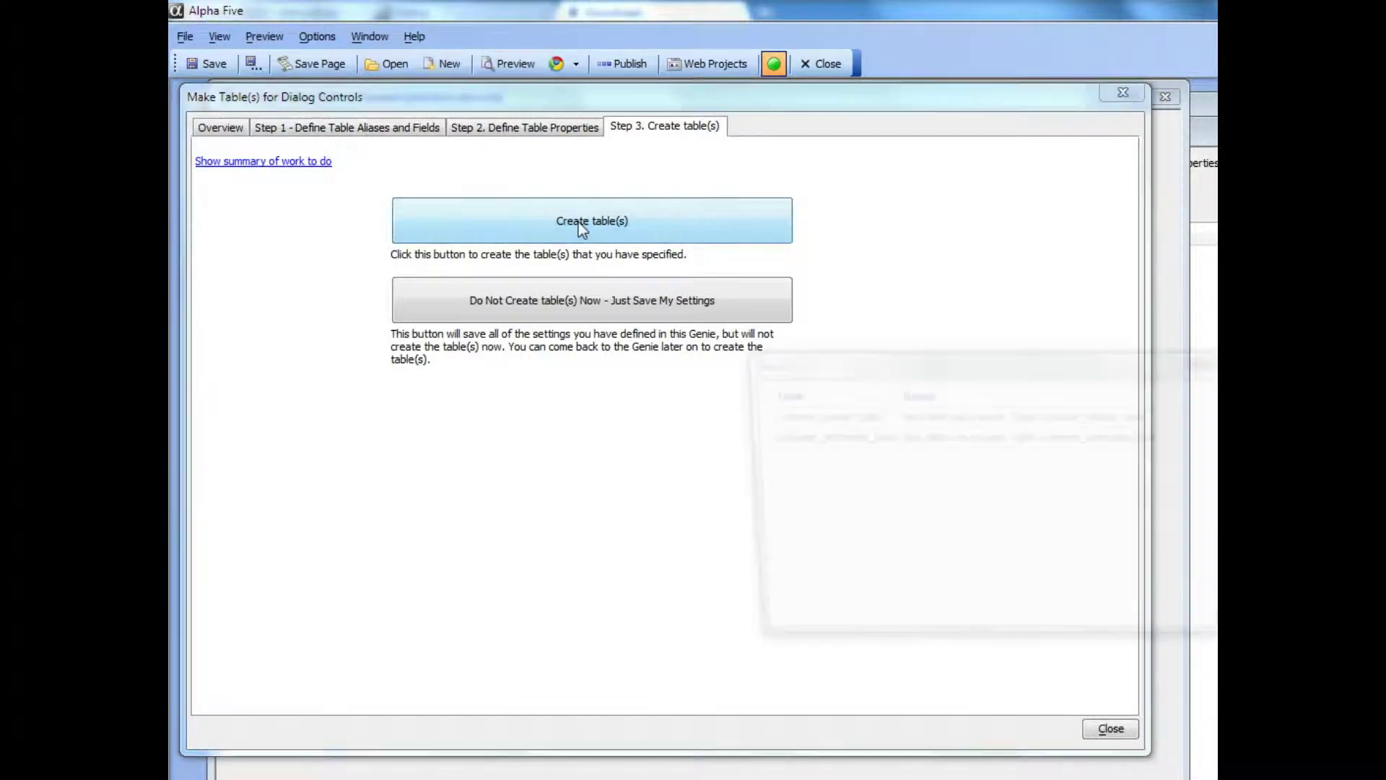
left_click_drag(829, 358, 486, 240)
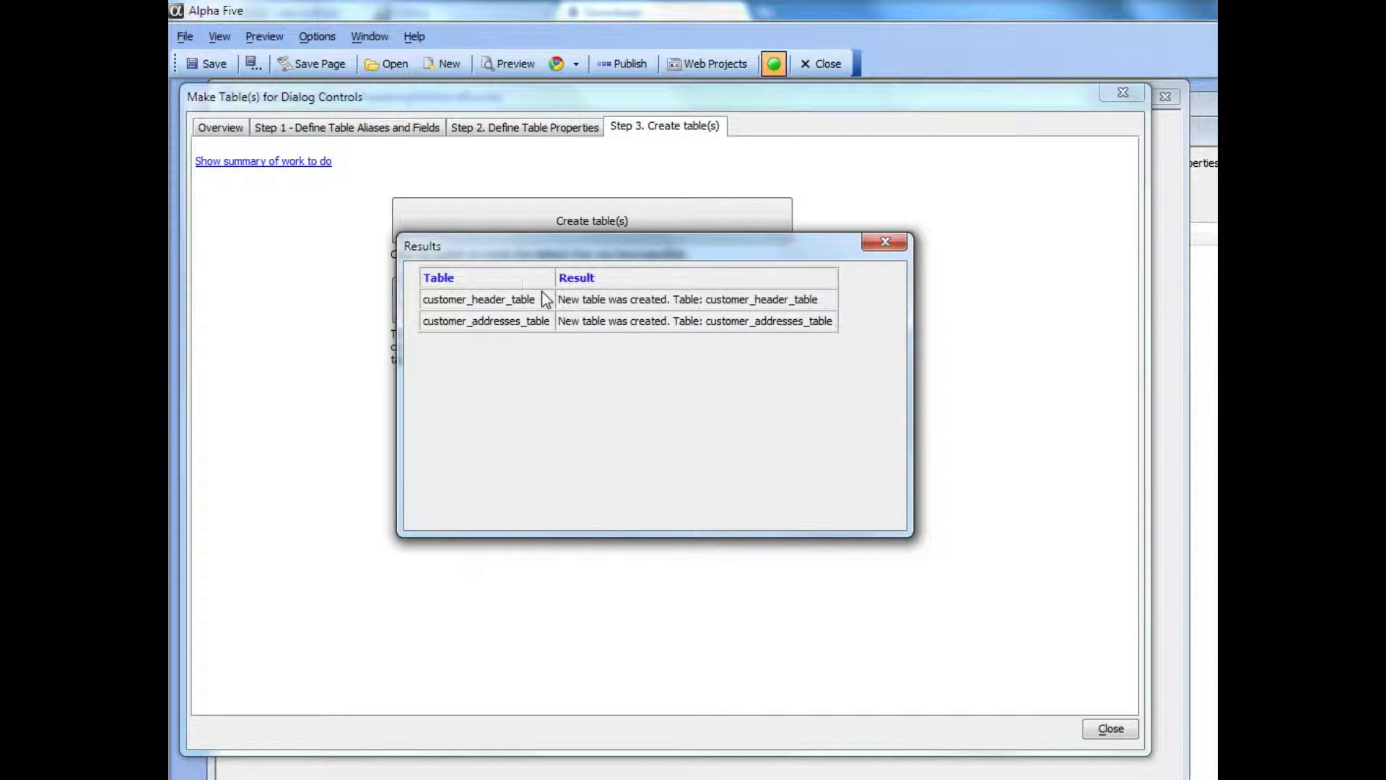
left_click(886, 243)
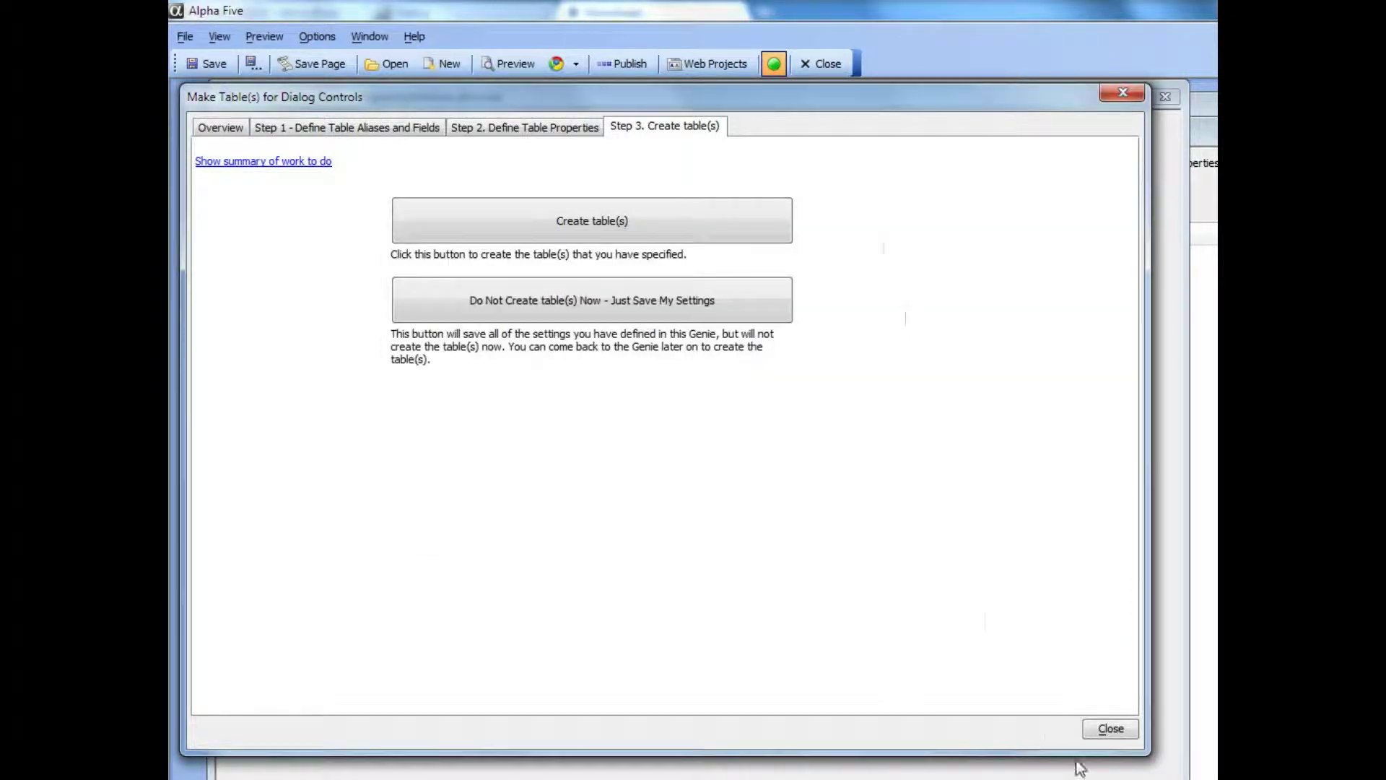
left_click(1109, 730)
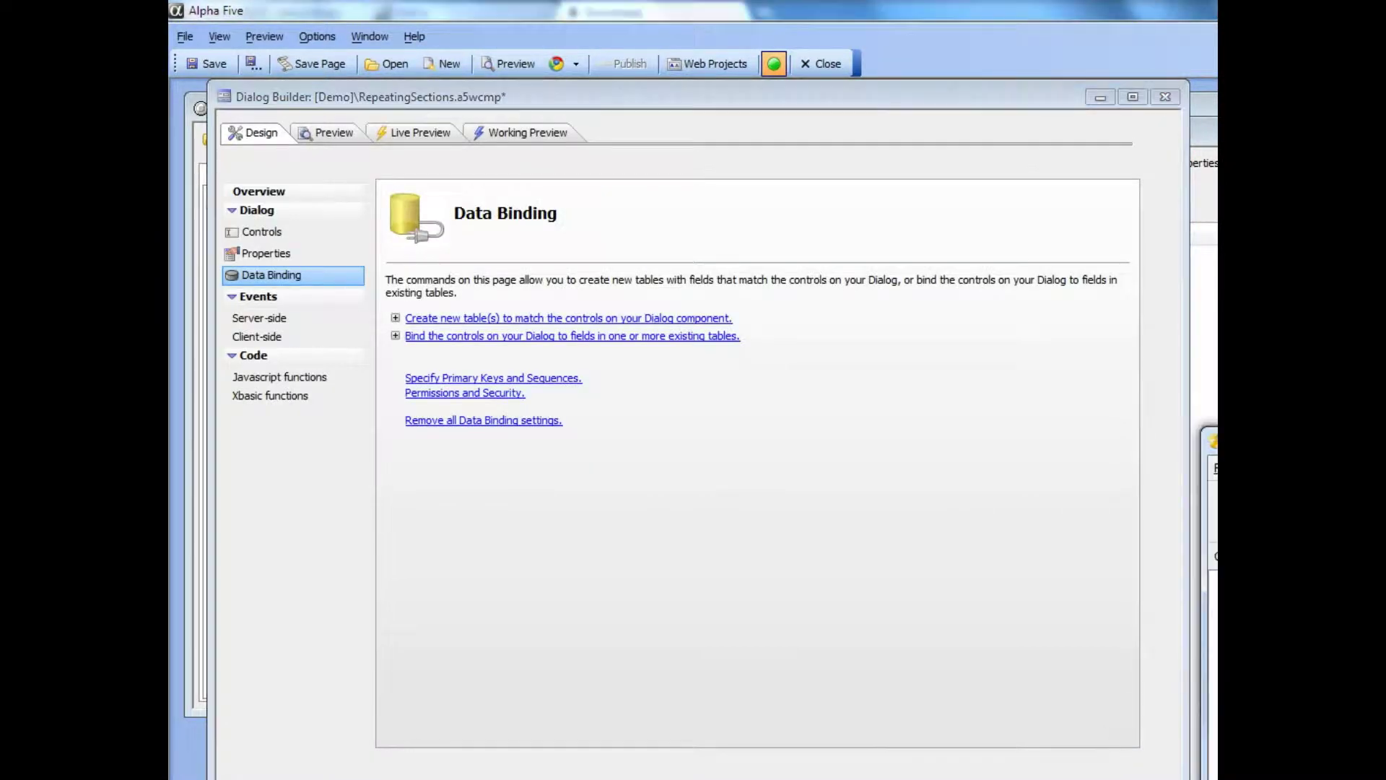
Bring Navicat Premium into view and refresh the table list of demodatabase.
left_click_drag(1216, 444, 548, 211)
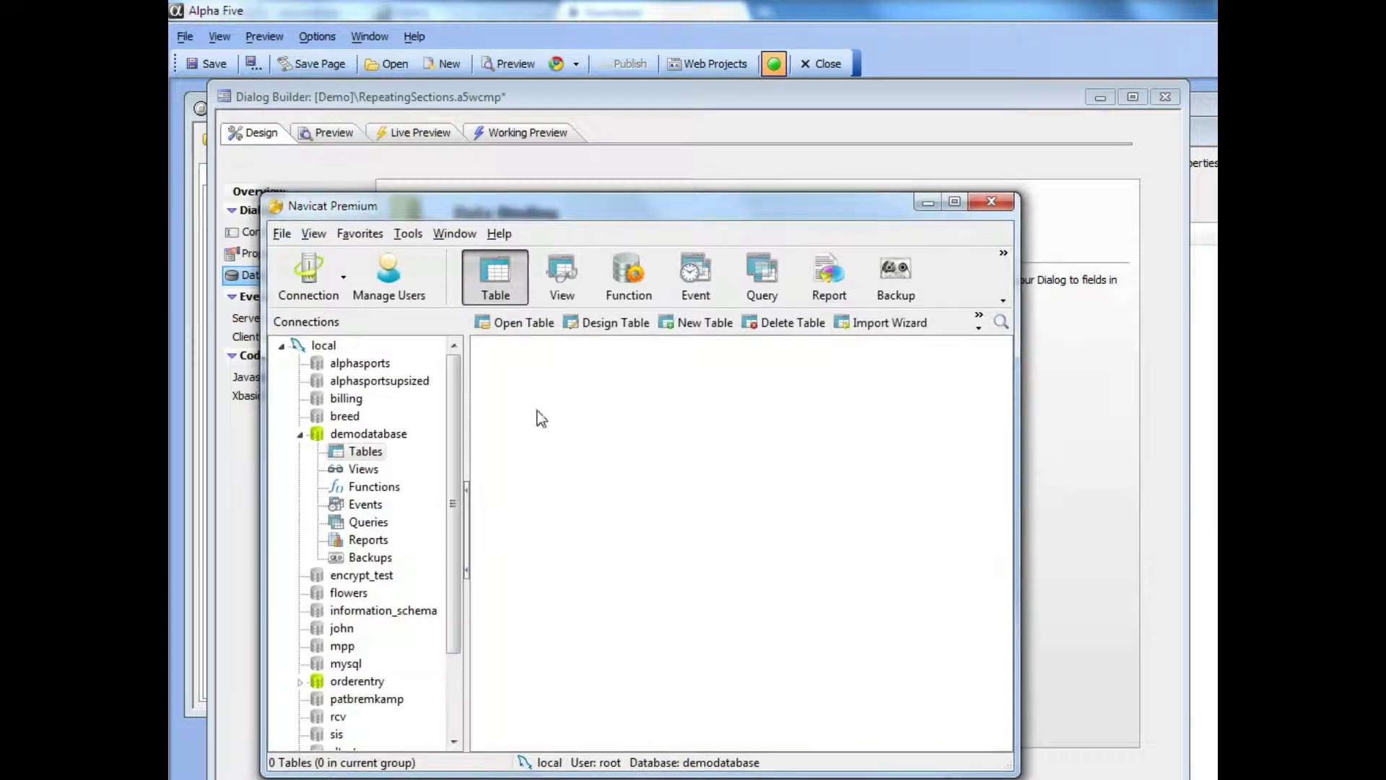
right_click(545, 408)
left_click(612, 579)
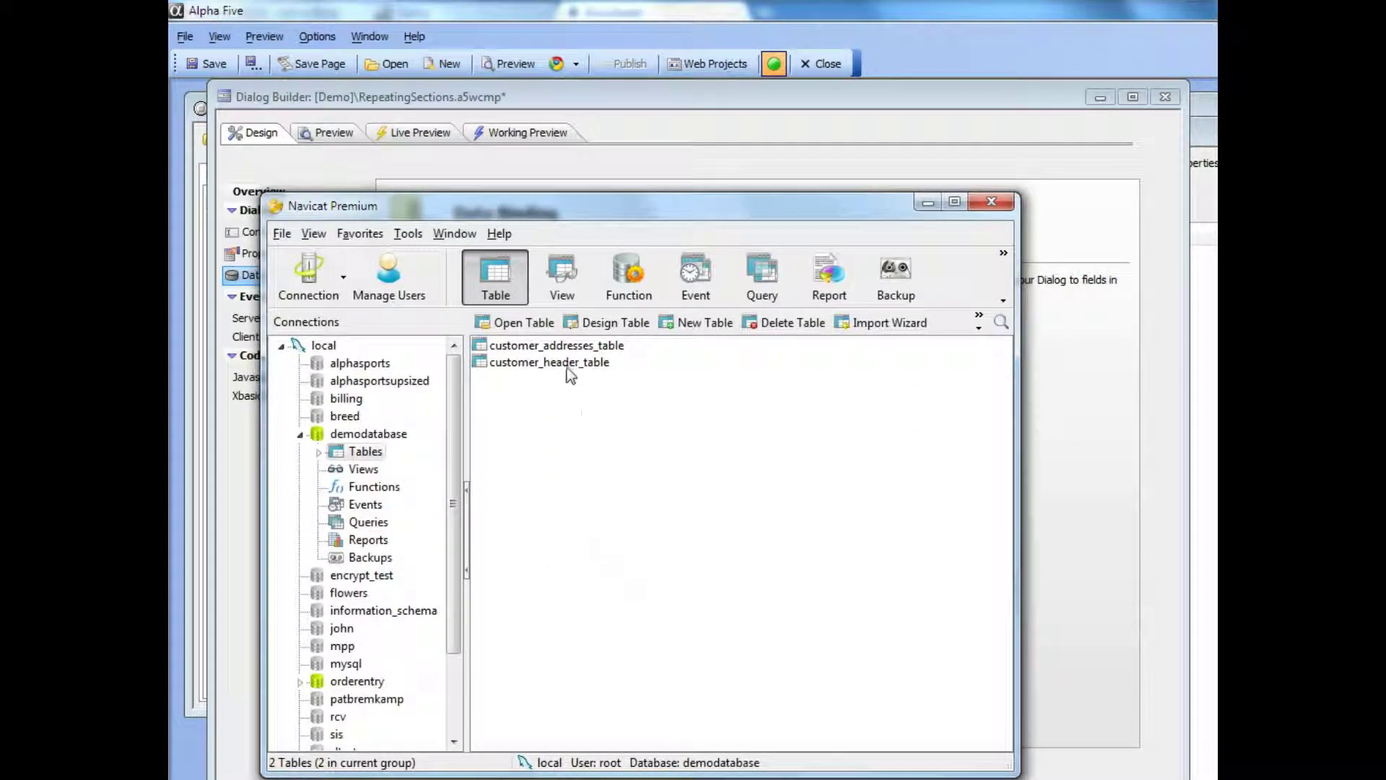
Examine the columns of customer_header_table and customer_addresses_table, closing each table and Navicat when done.
double_click(547, 364)
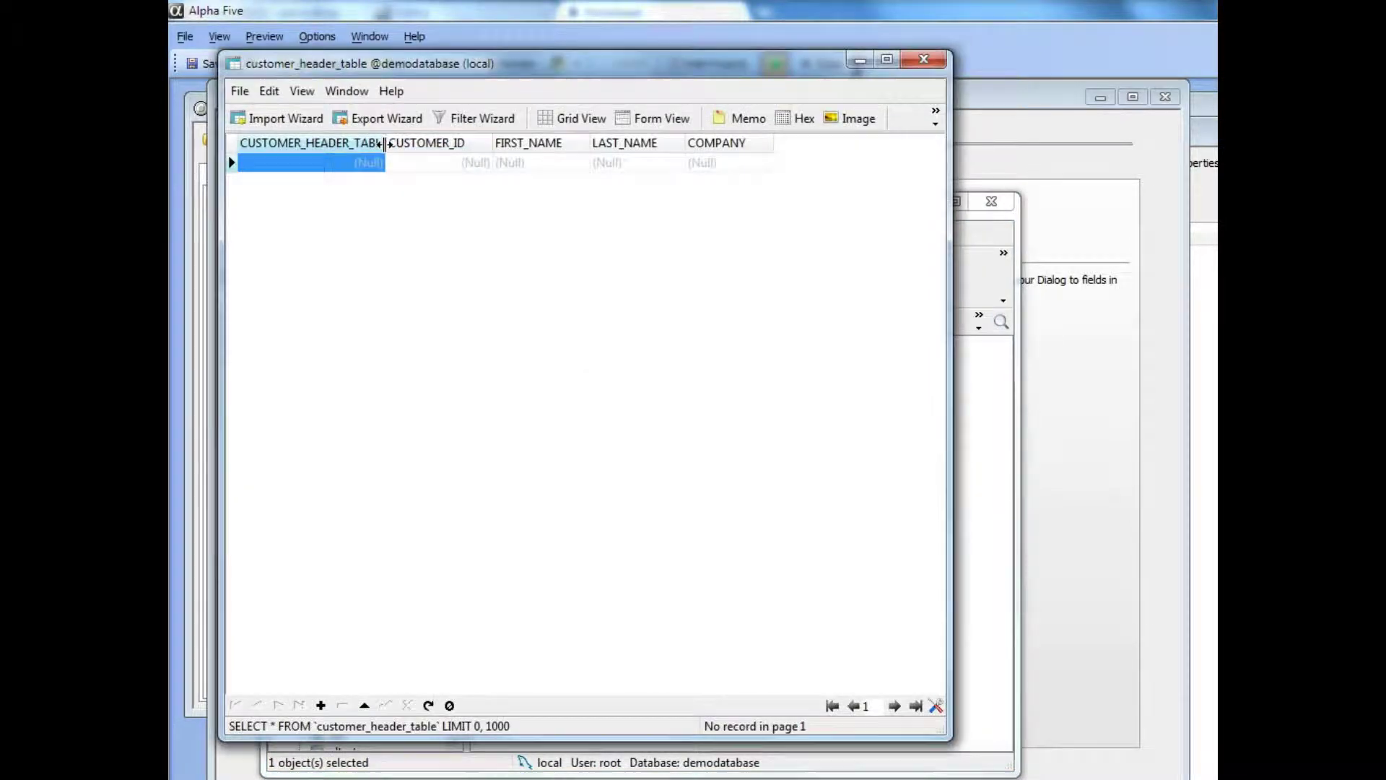
left_click_drag(385, 142, 429, 143)
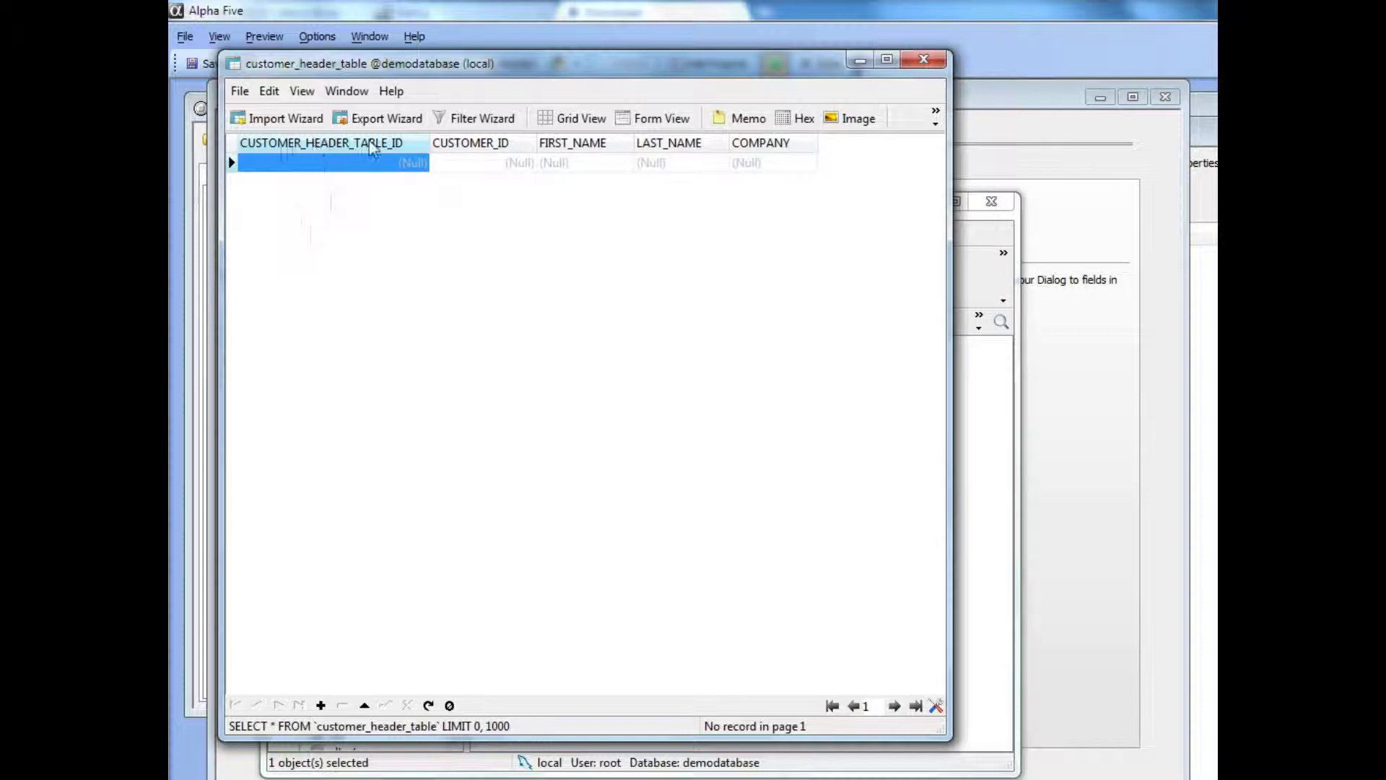
left_click(923, 59)
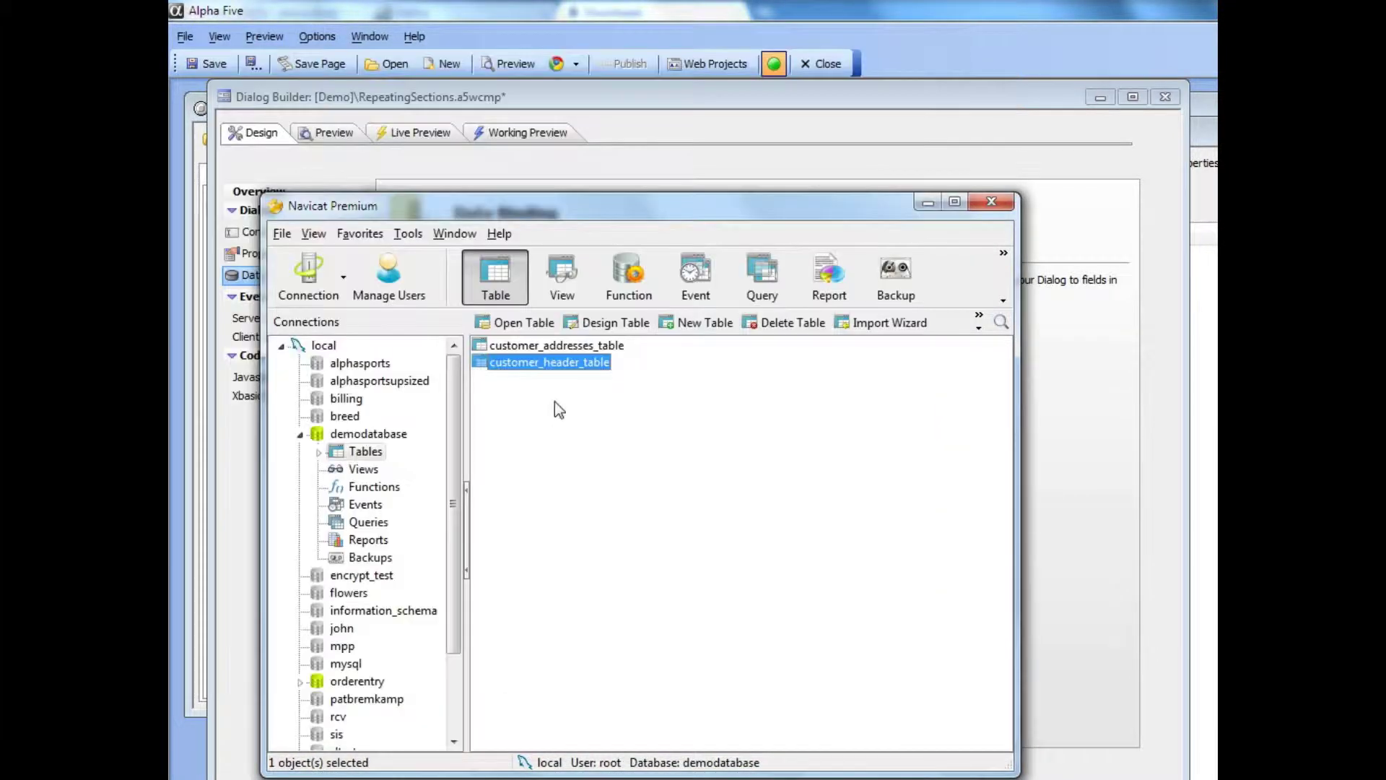
double_click(547, 347)
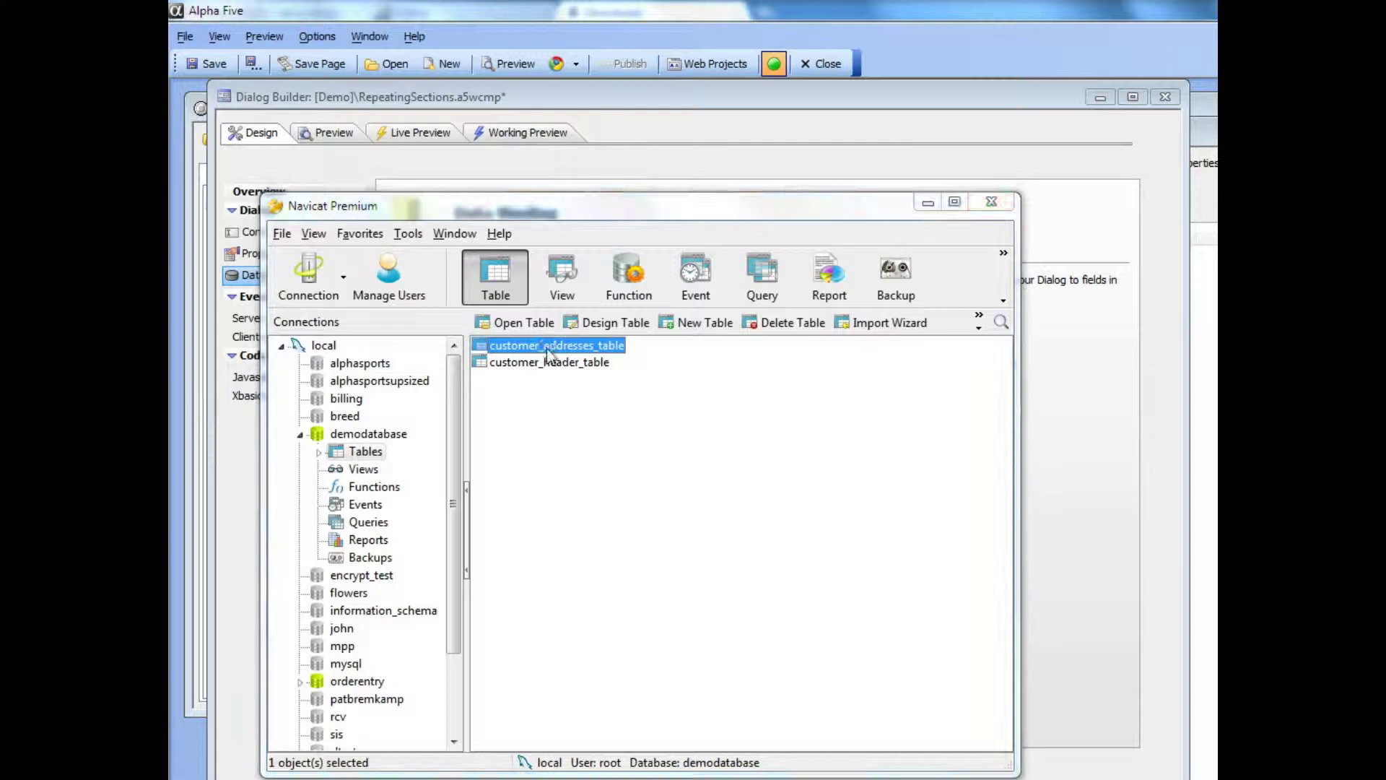
left_click(972, 108)
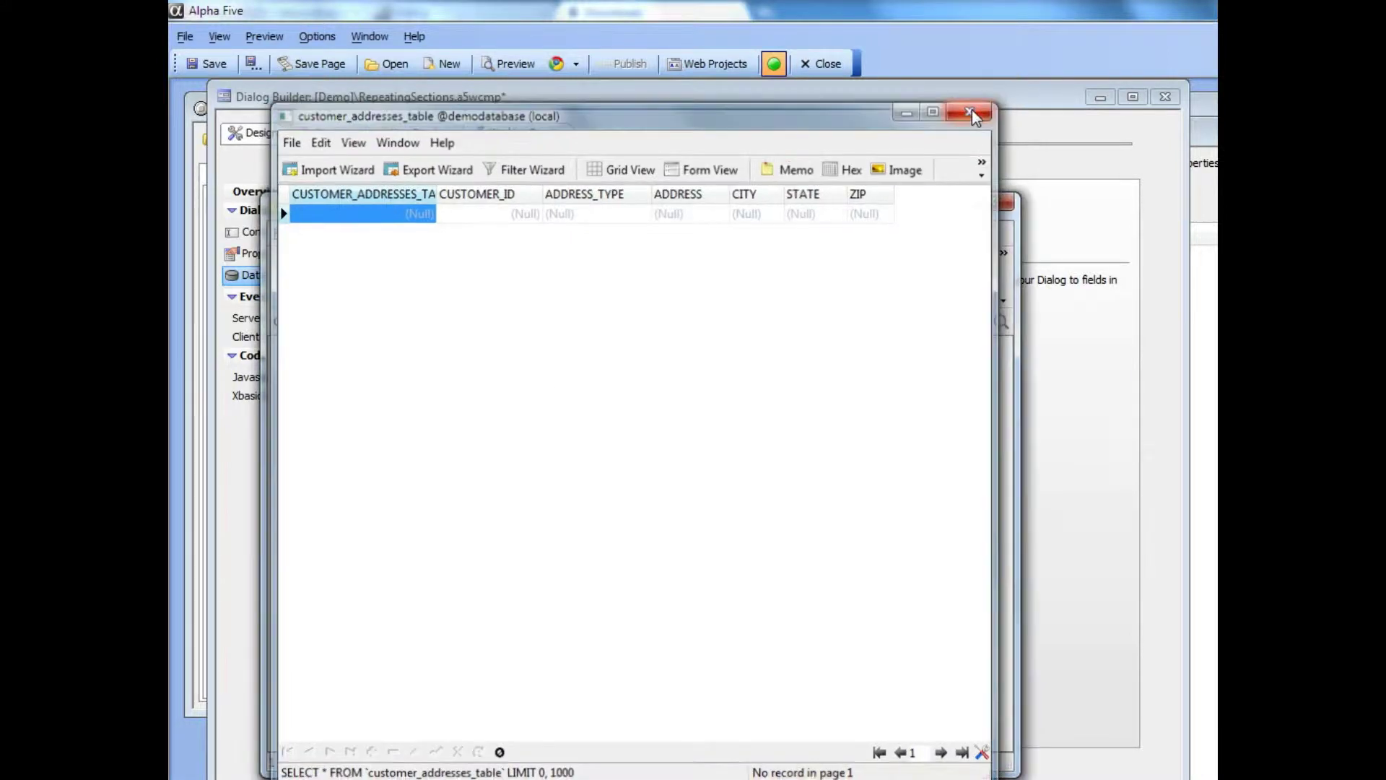
left_click(991, 203)
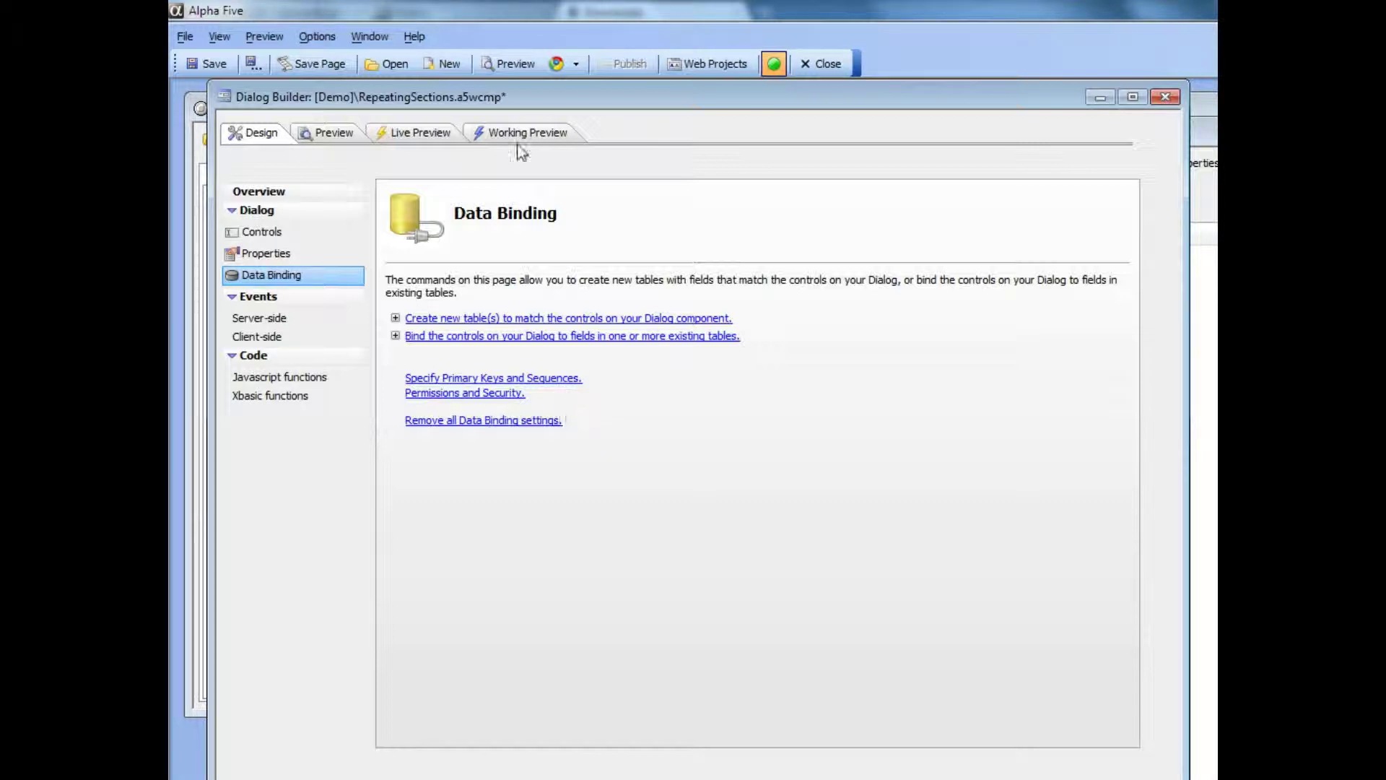
Open the dialog control bindings and review the specified tables' properties for customer_header and customer_addresses, accepting them as they are.
left_click(491, 337)
left_click_drag(850, 359, 536, 239)
left_click(522, 352)
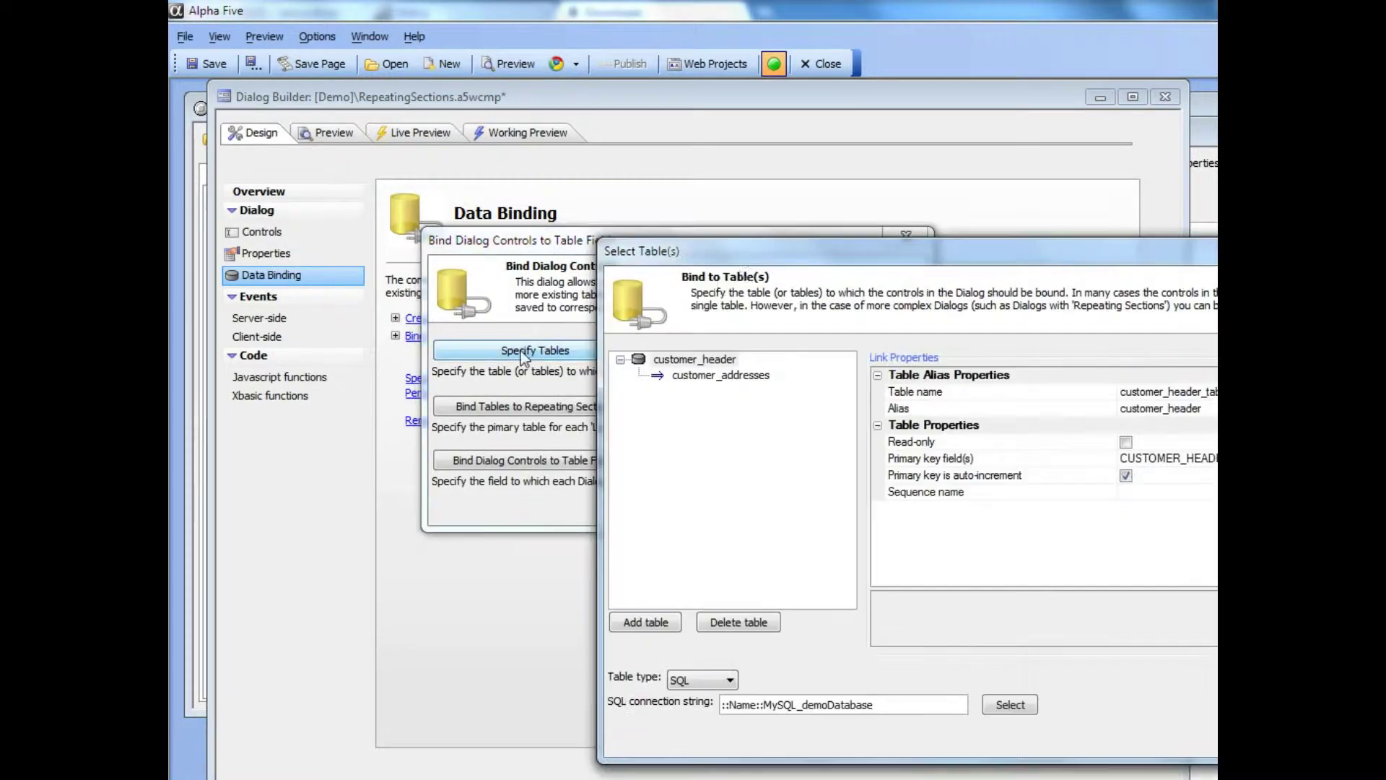
left_click_drag(773, 257, 516, 213)
left_click(455, 315)
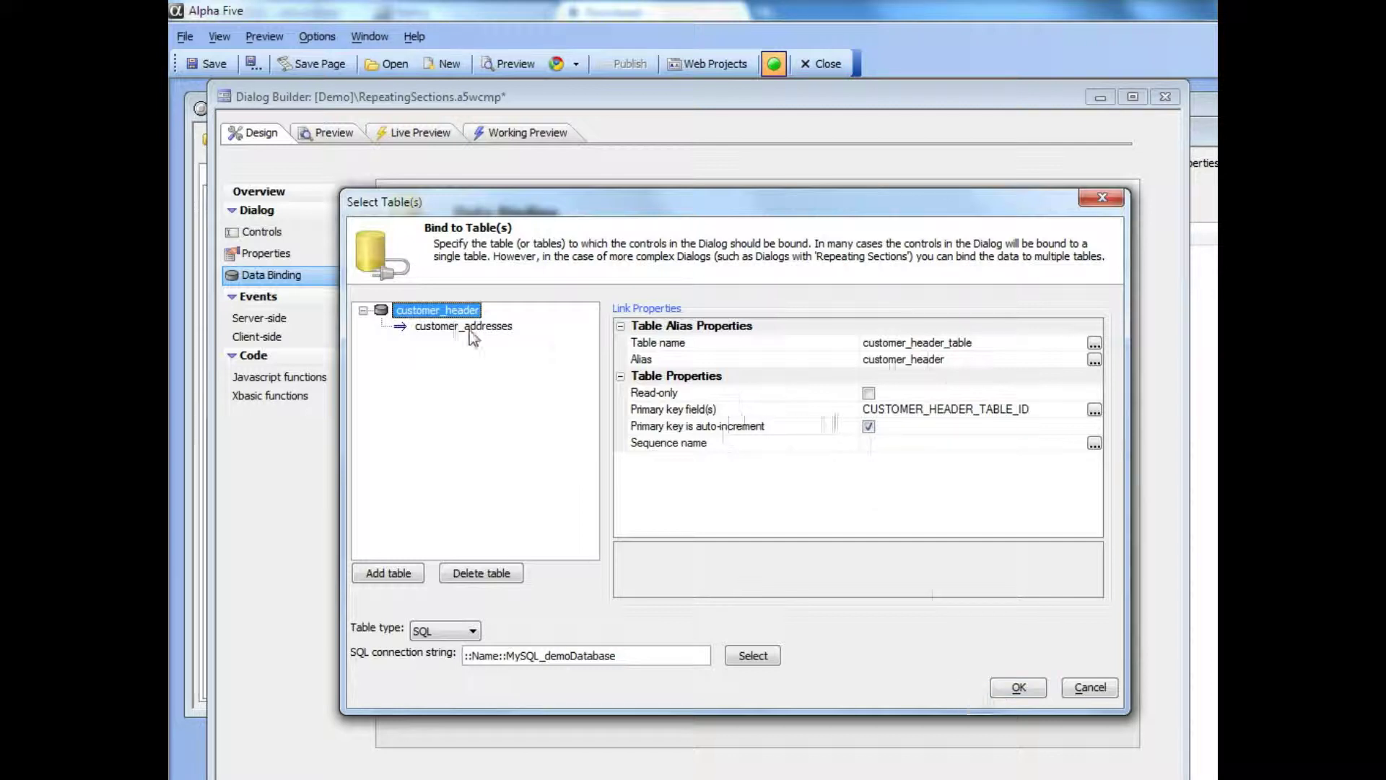
left_click(470, 329)
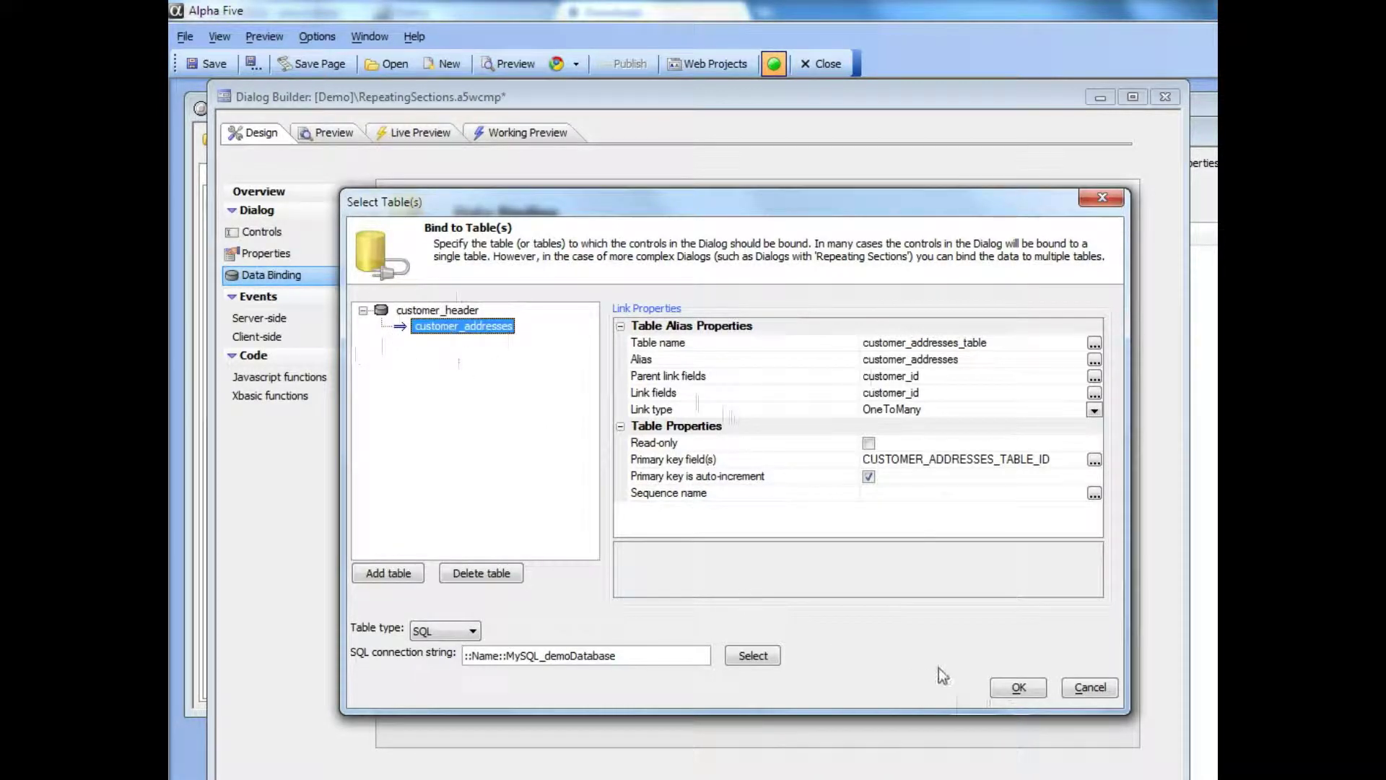
left_click(1019, 690)
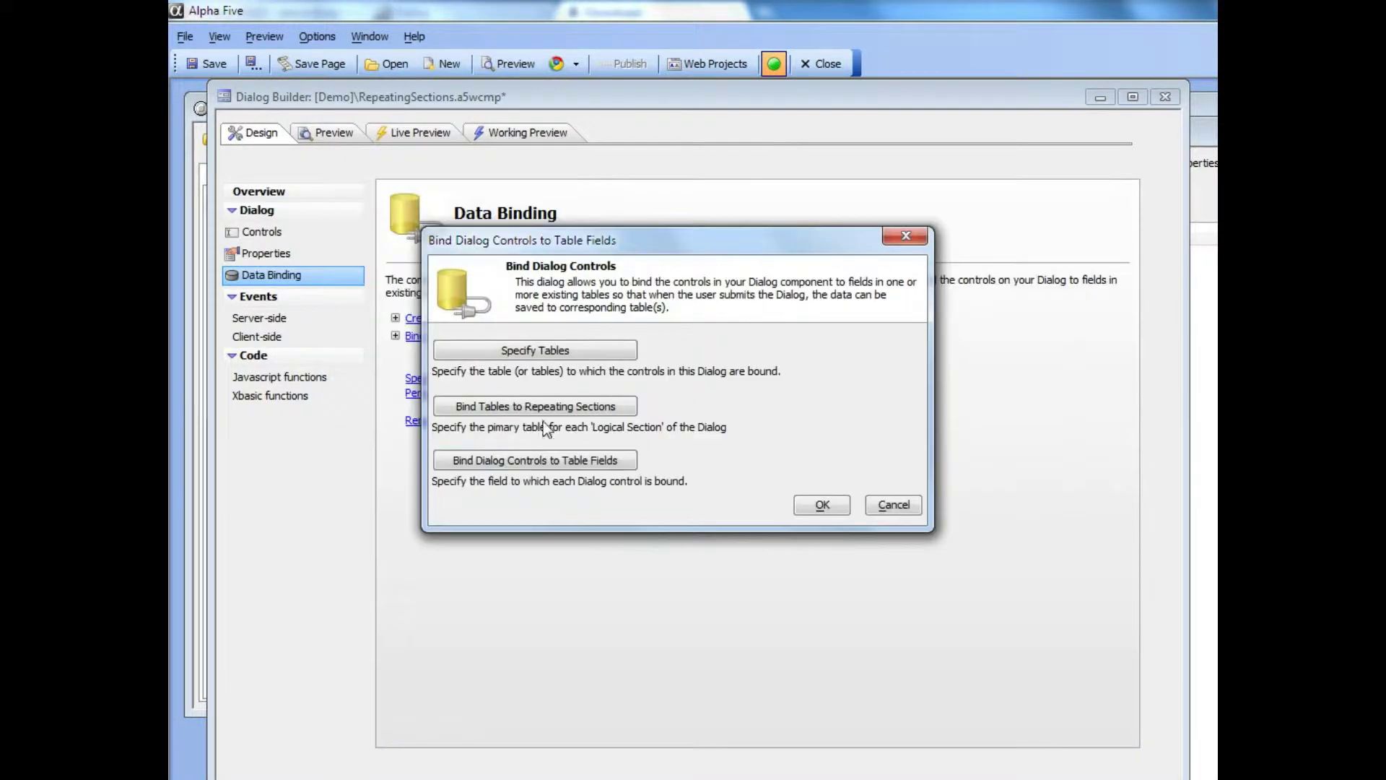
Review the parent table alias assigned to each dialog section, including CONTAINER_1, and accept the assignments.
left_click(543, 413)
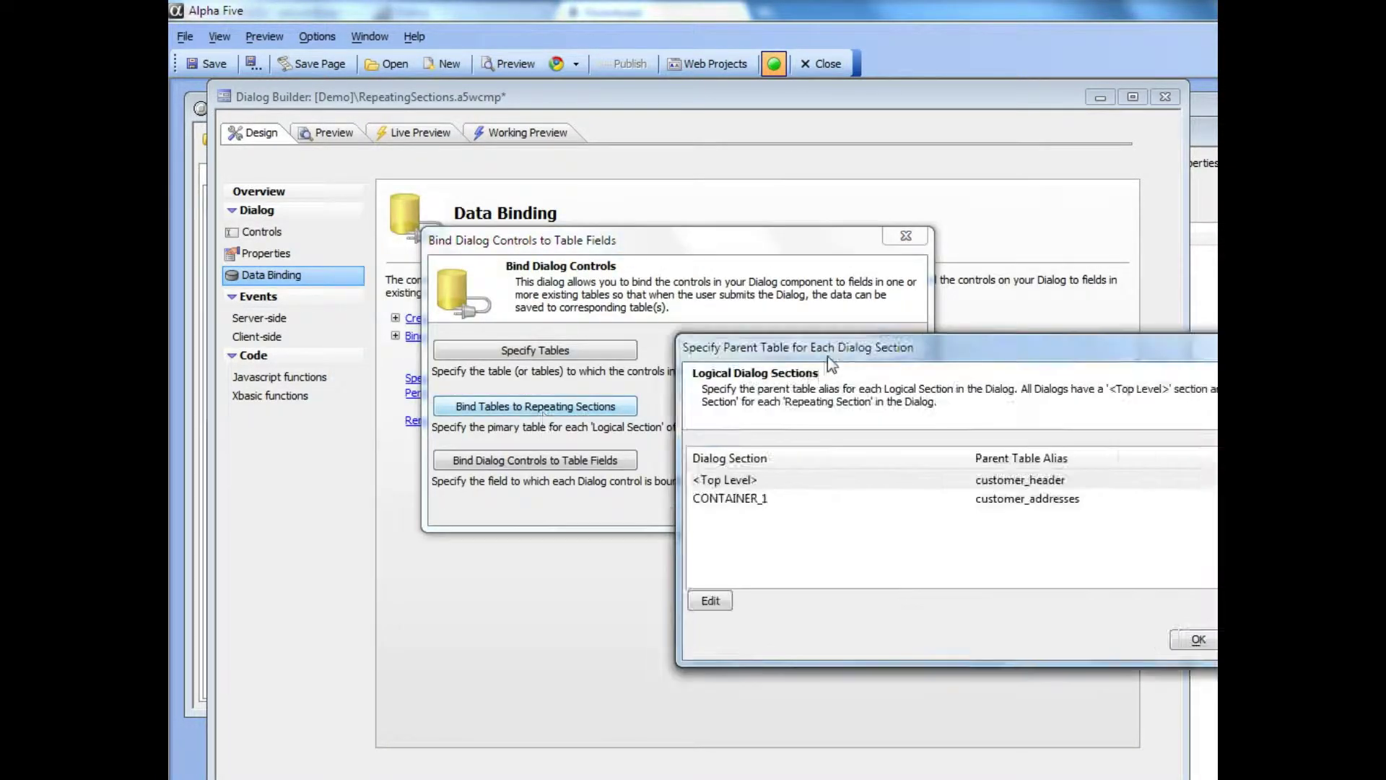
left_click(512, 471)
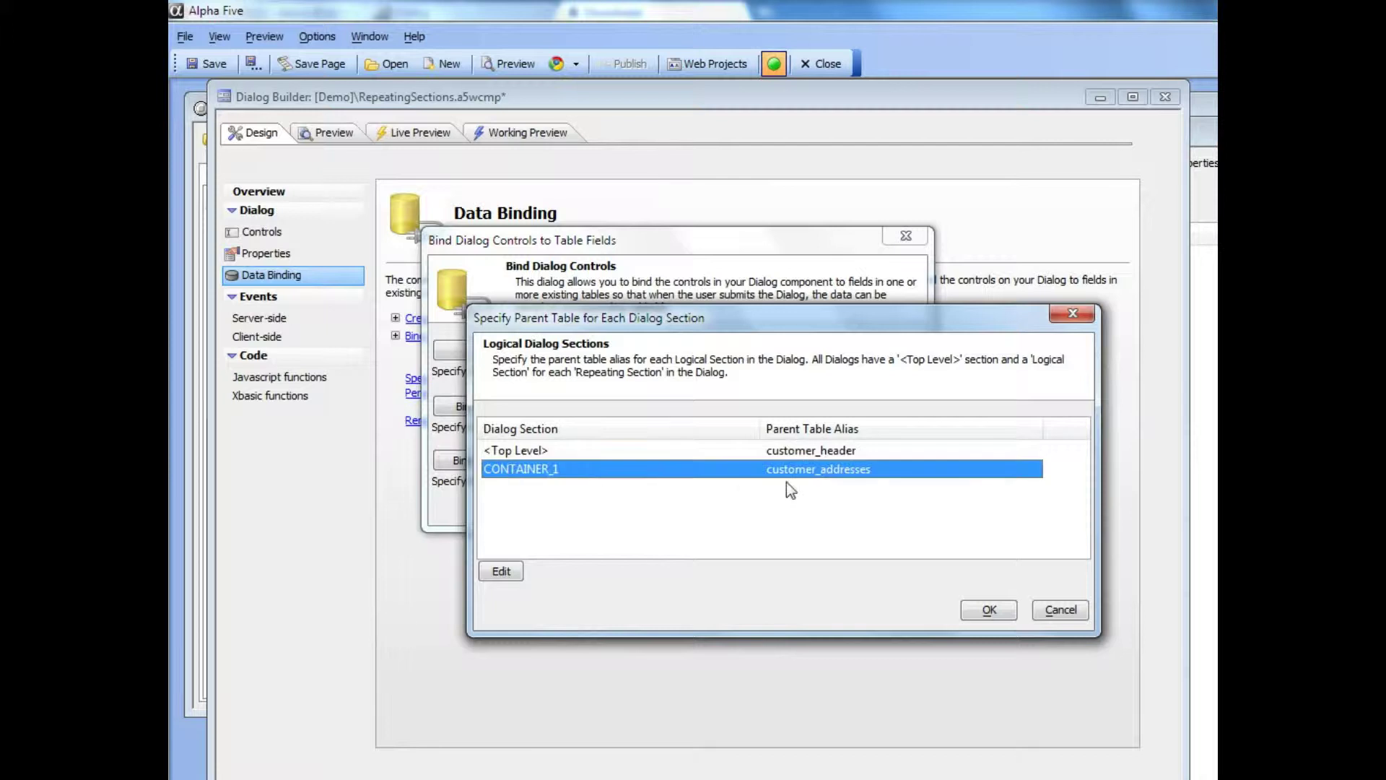
left_click(989, 612)
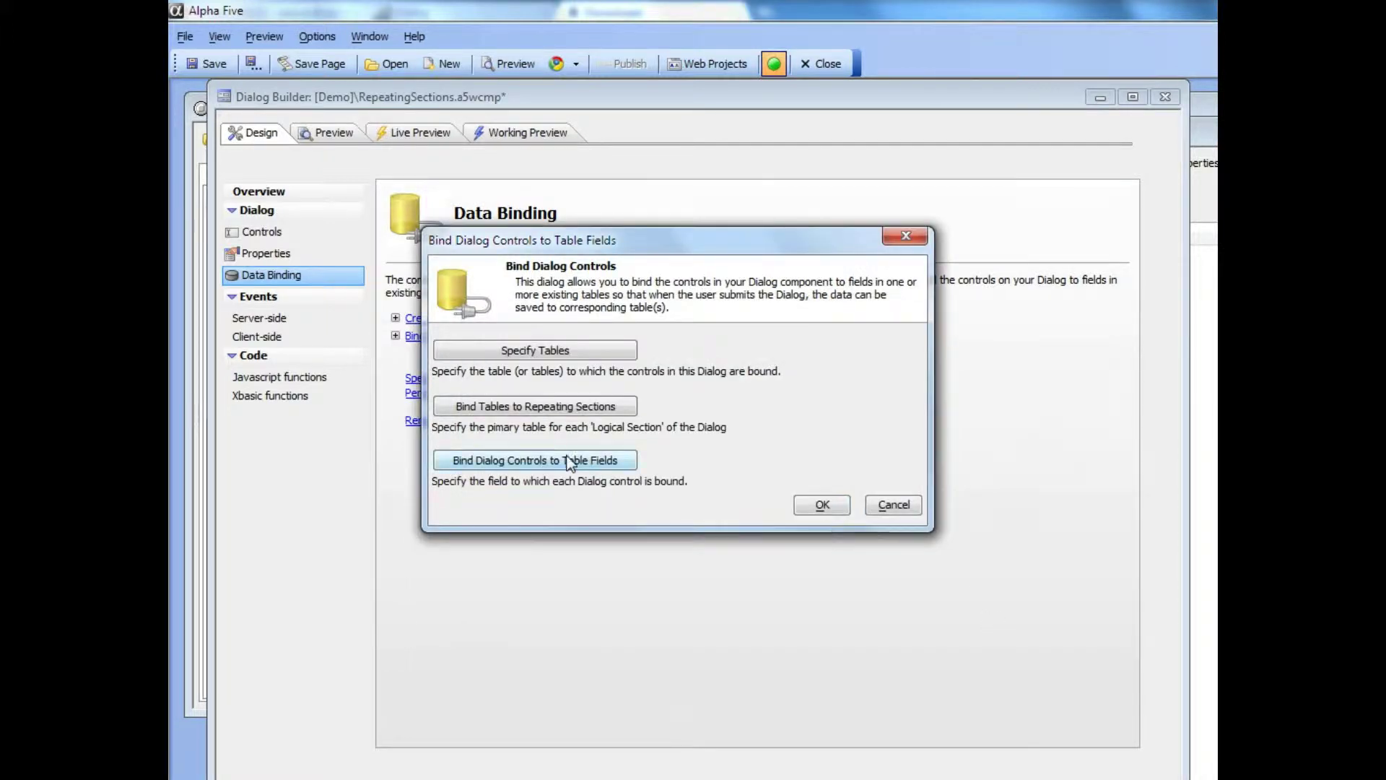
Review the field bindings of the top-level and CONTAINER_1 controls, and accept the binding settings.
left_click(562, 457)
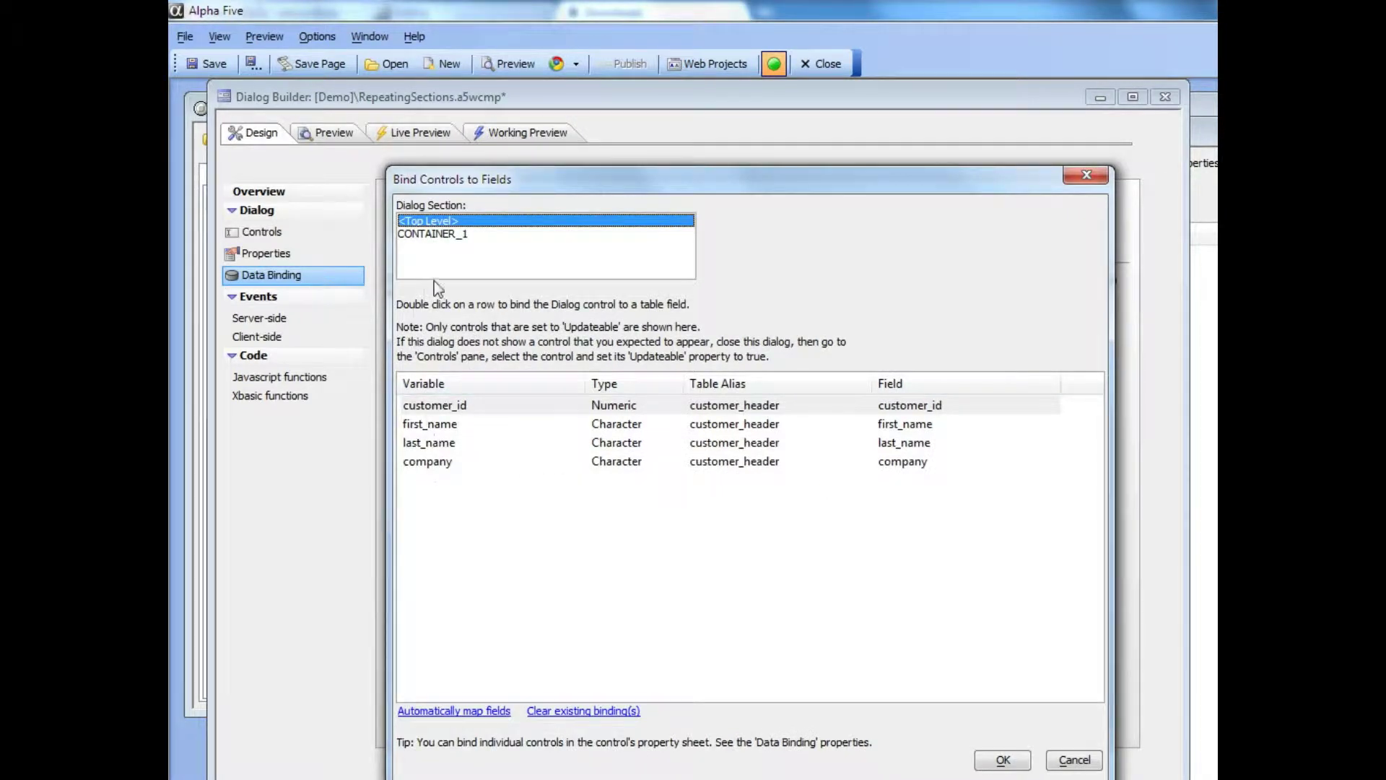
left_click(446, 236)
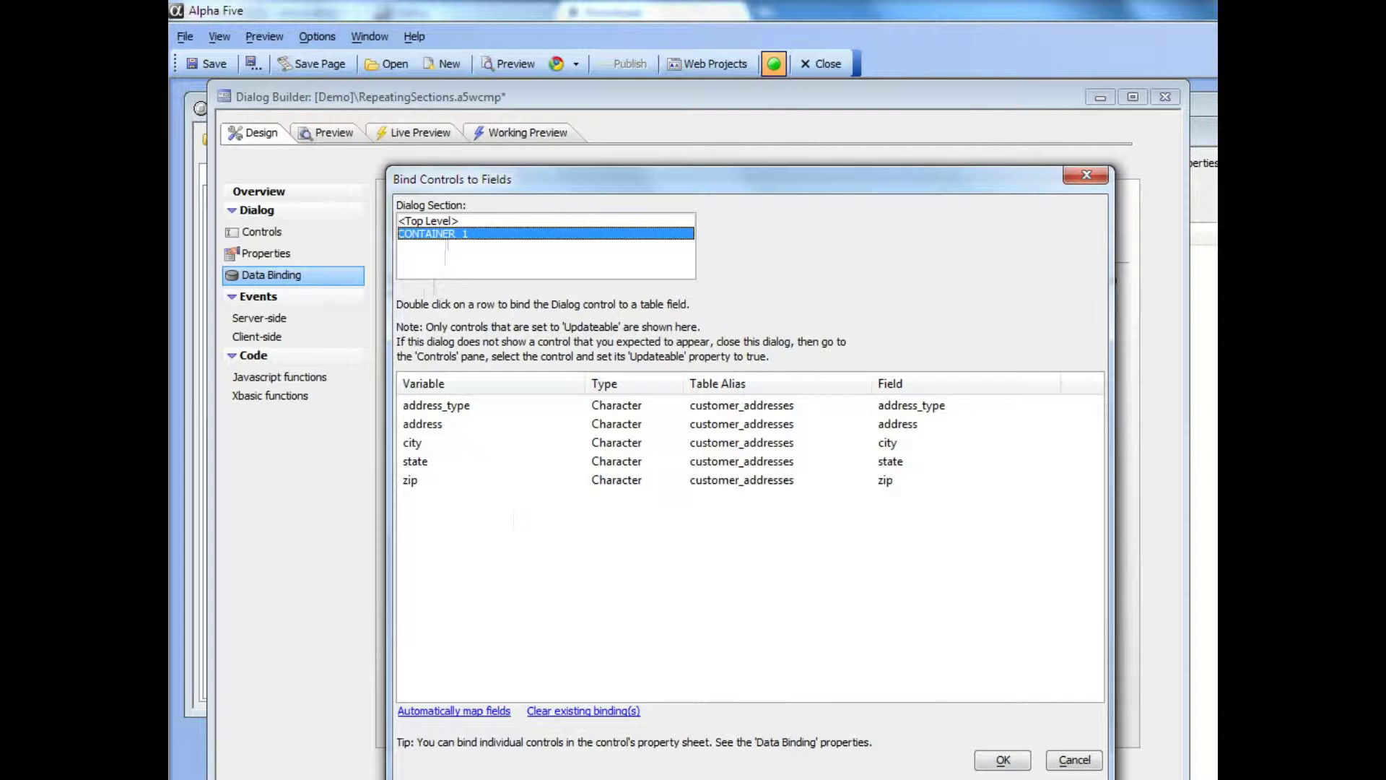
left_click(1003, 760)
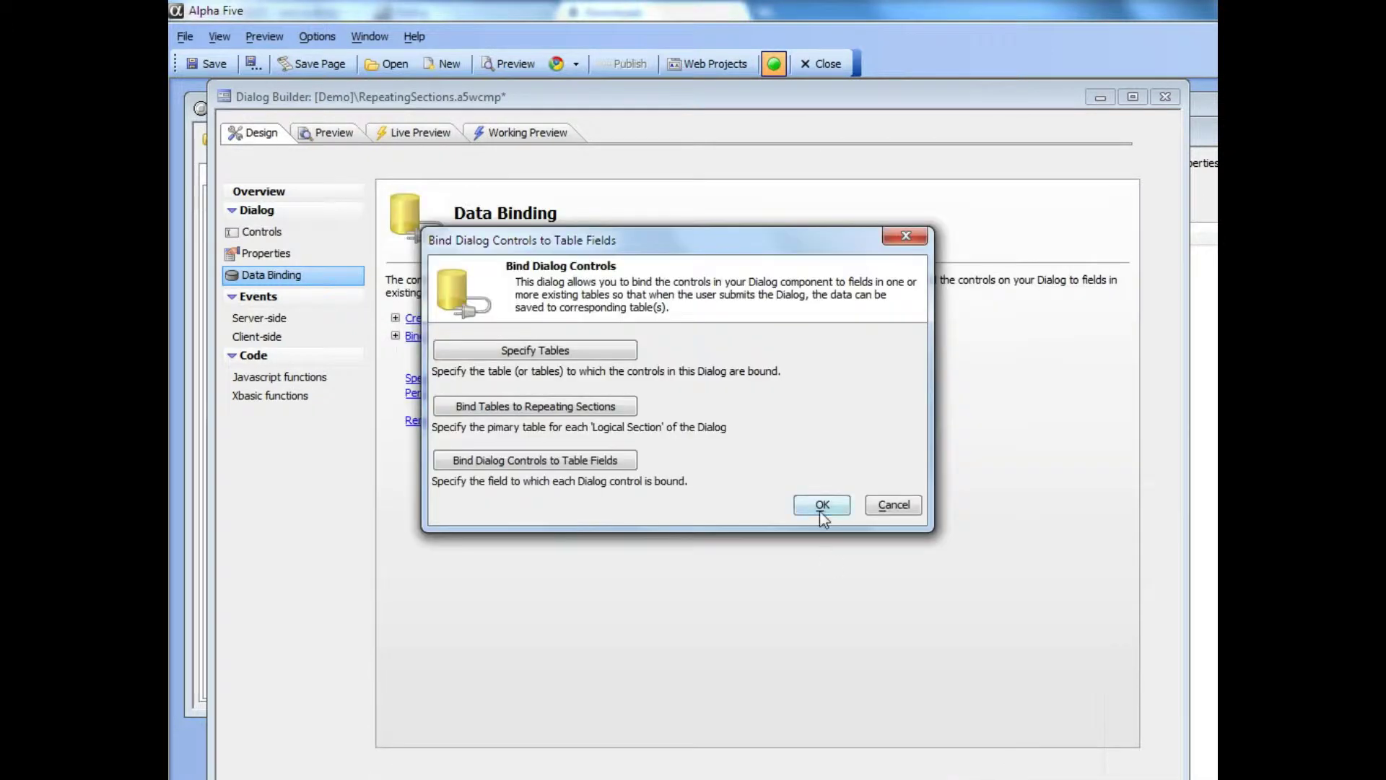
left_click(822, 505)
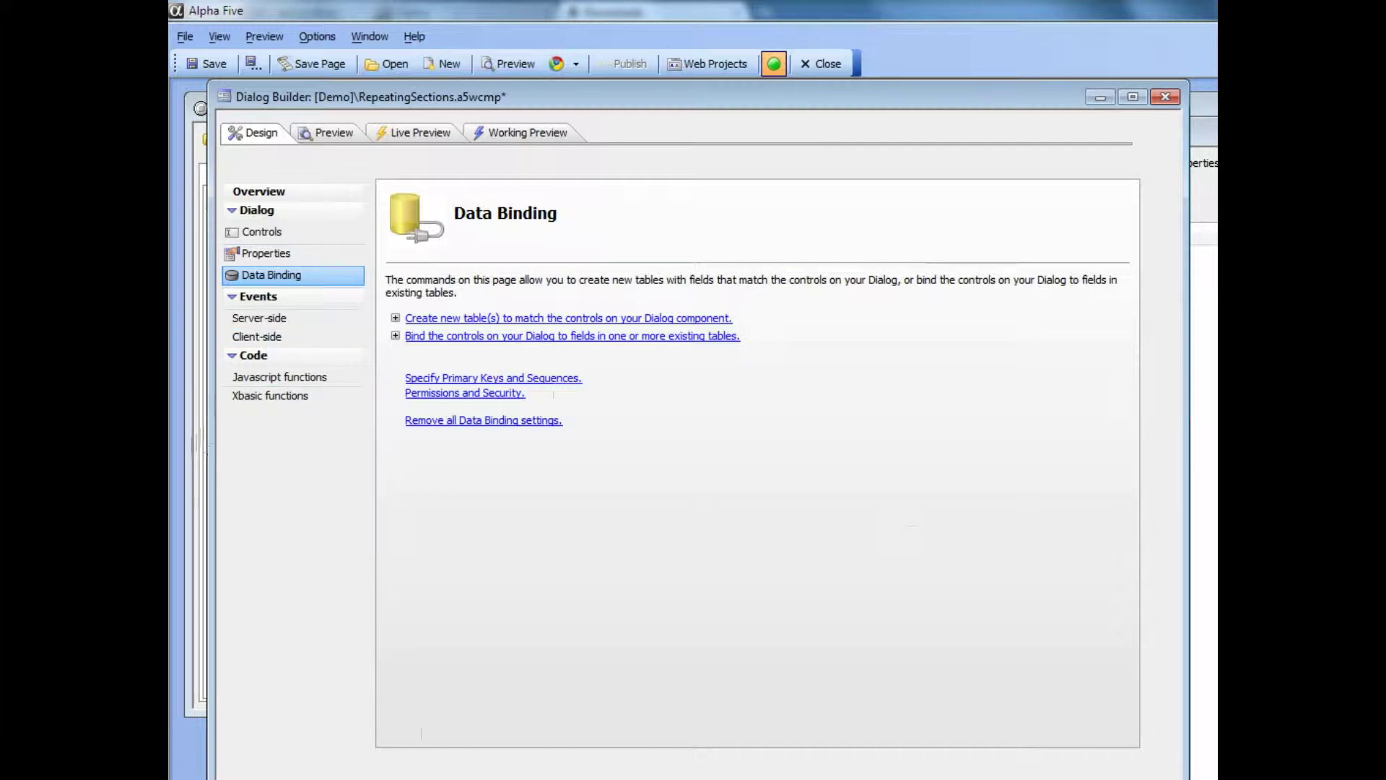
Save the dialog component, then open its afterDialogValidate server-side event and place the insertion point on a blank line below the e.dataSubmitted comment.
key("ctrl+s")
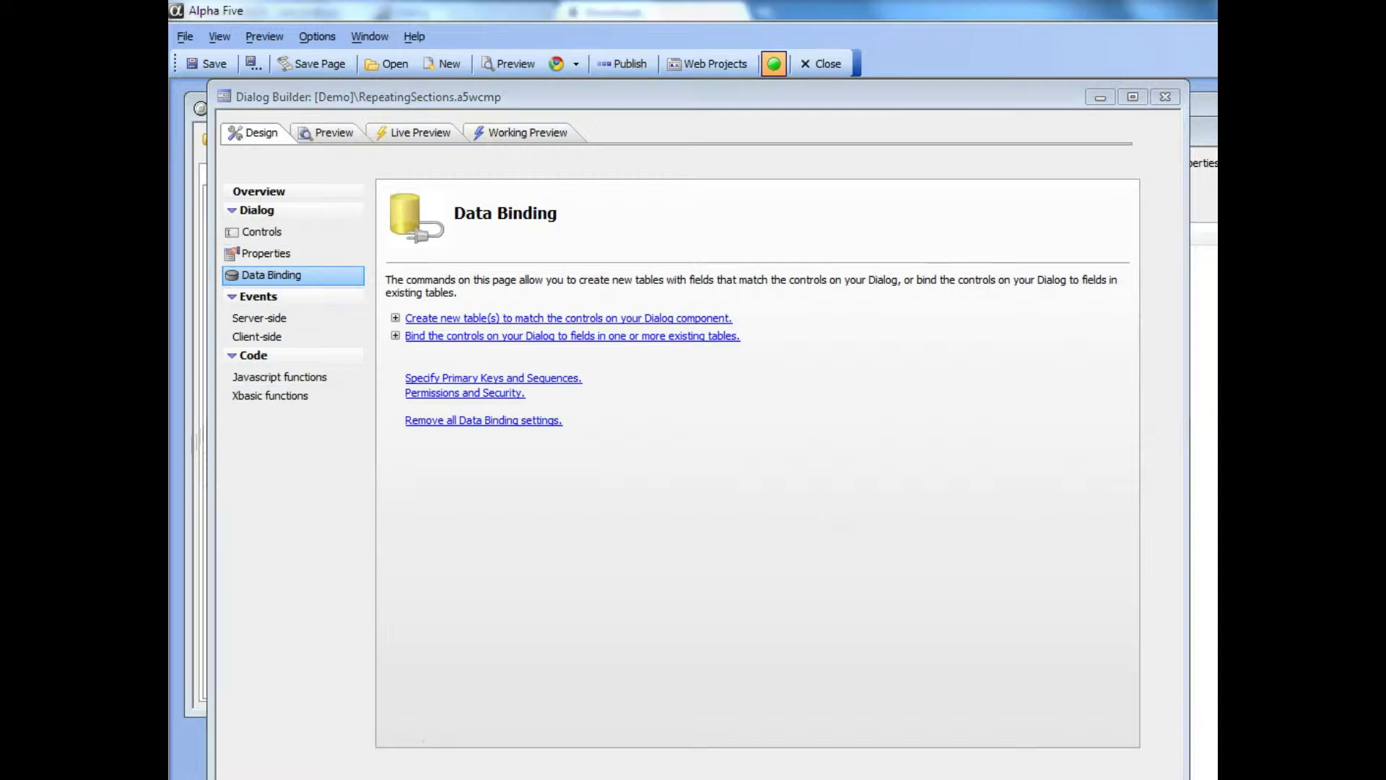
left_click(273, 320)
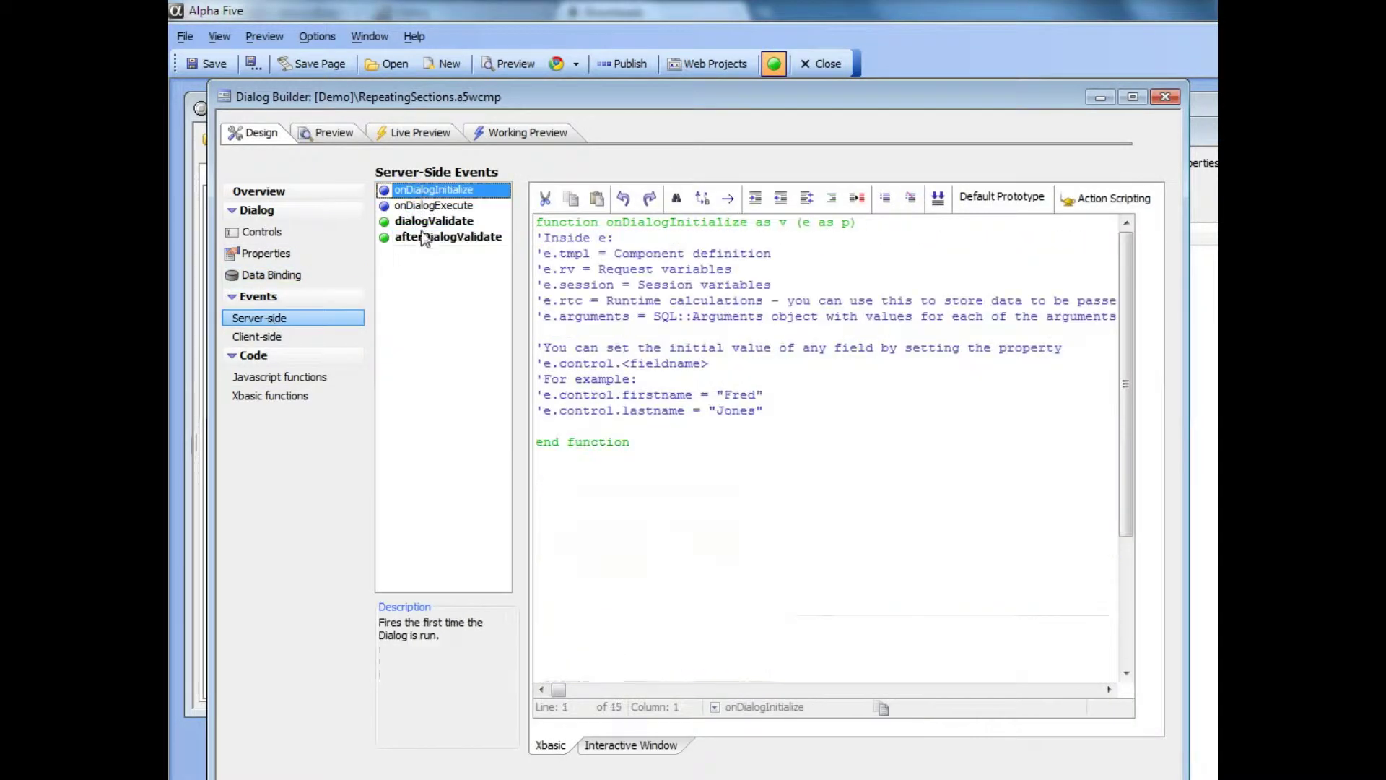
left_click(426, 238)
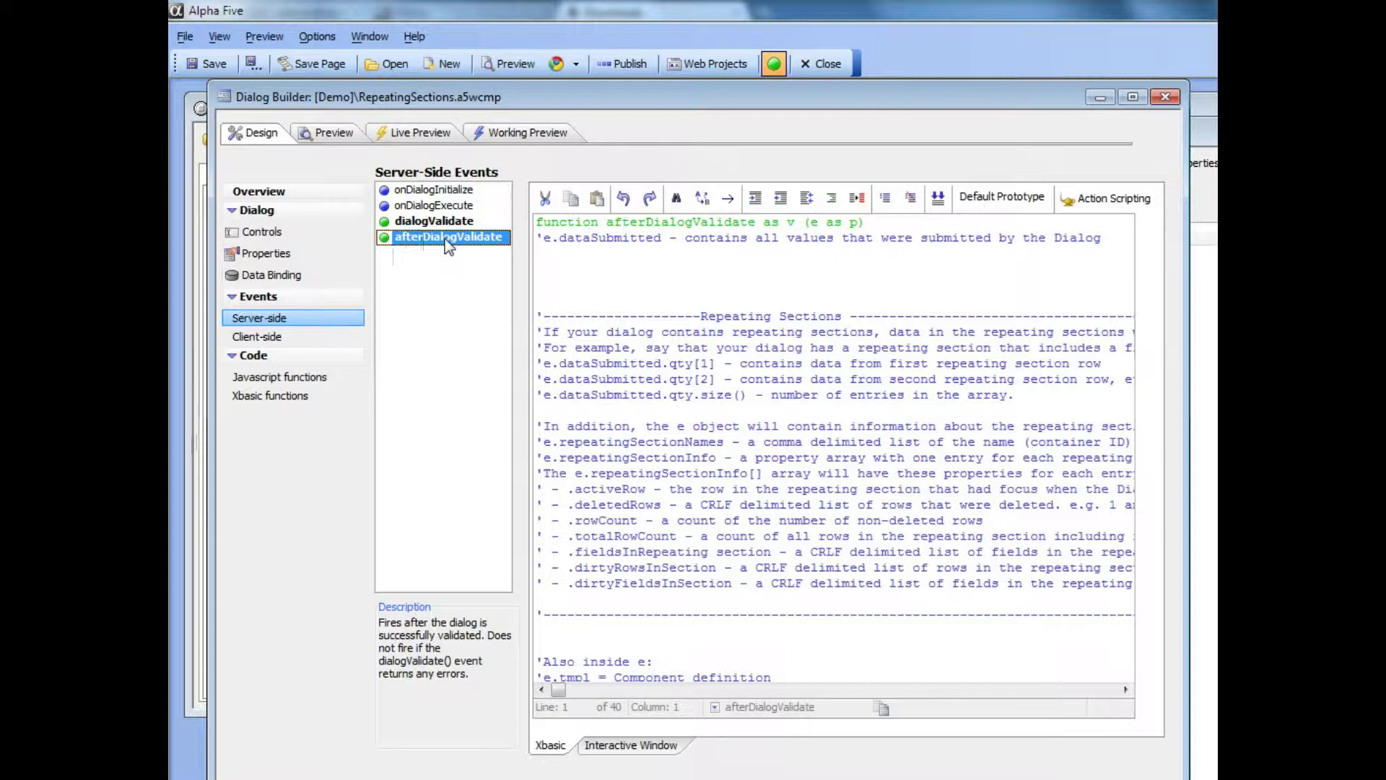
left_click(587, 272)
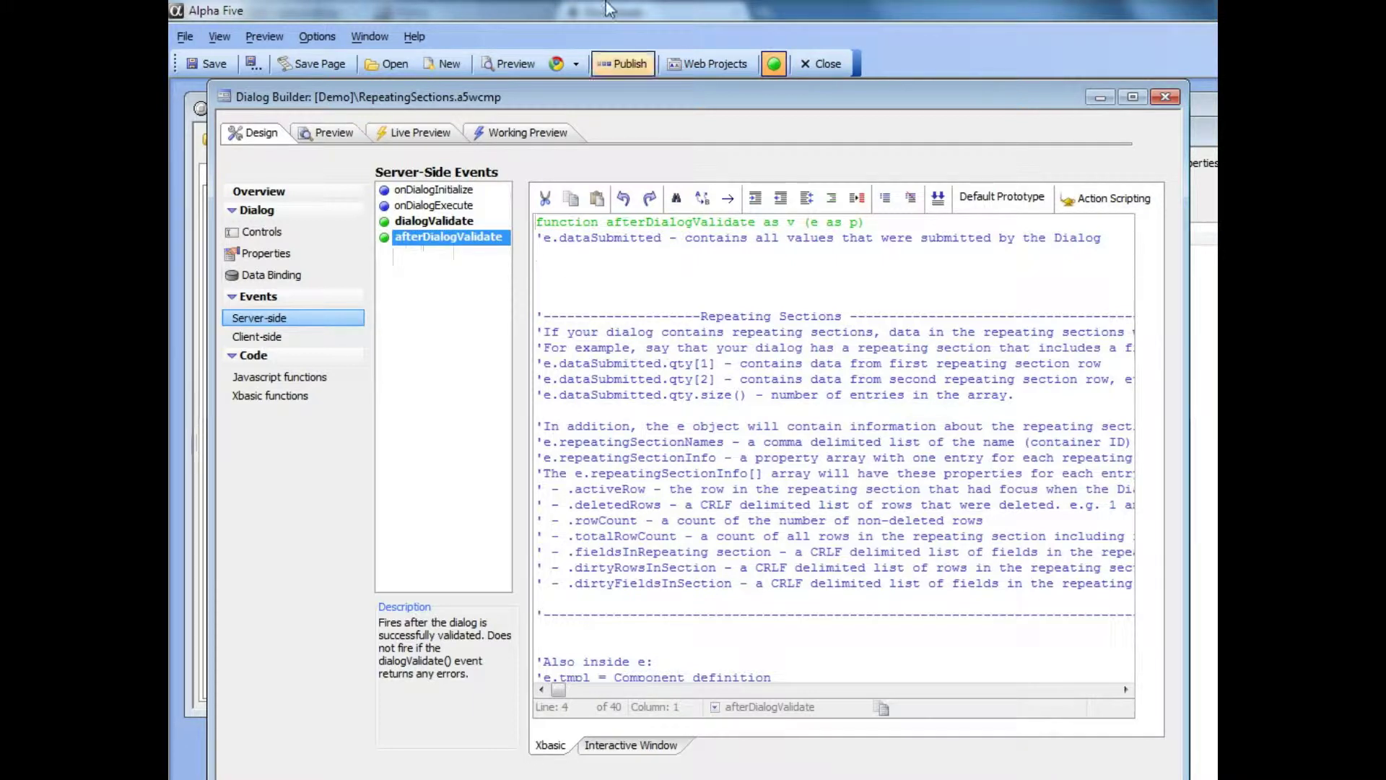
Add a Save Submitted Data to Table(s) action to the afterDialogValidate event through Action Scripting, naming it savemydata.
left_click(1091, 194)
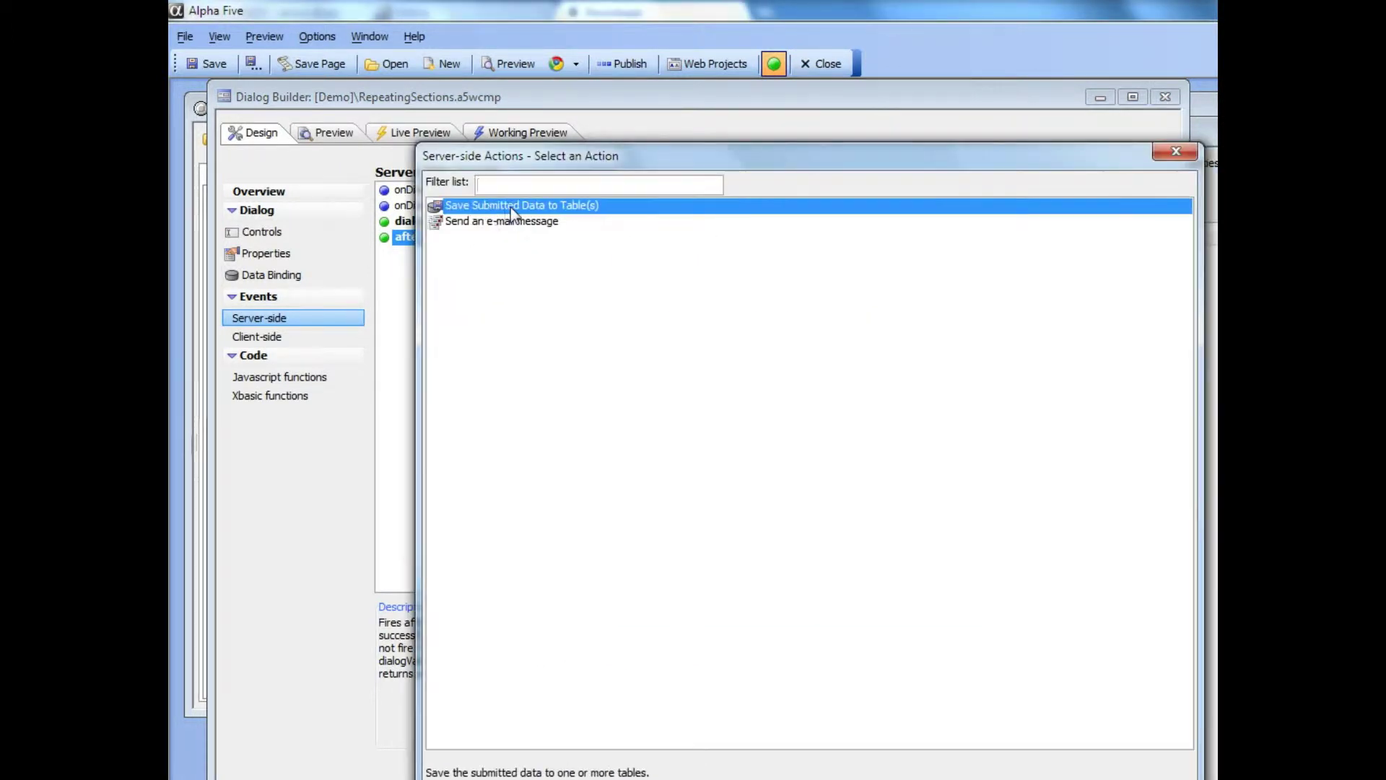
double_click(510, 206)
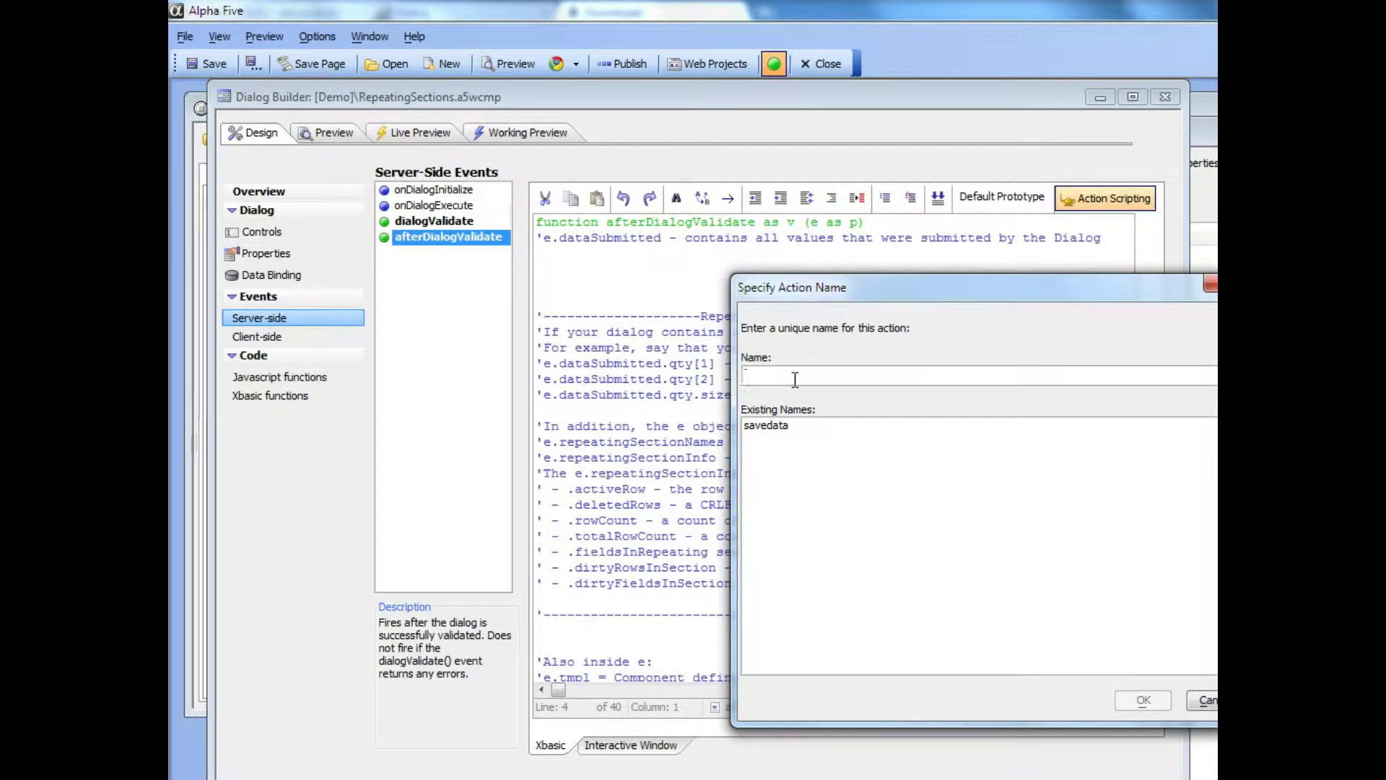
type("savemy")
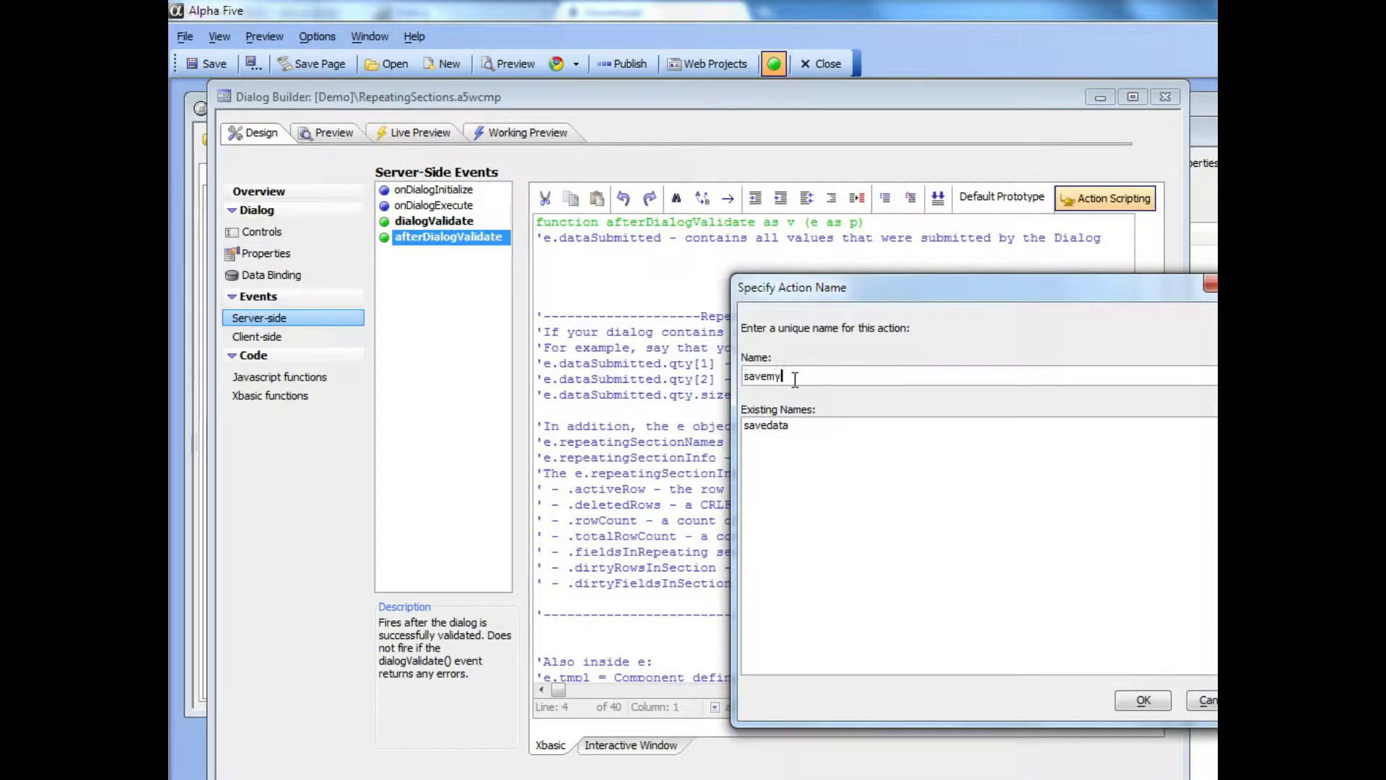
type("data")
left_click(1144, 701)
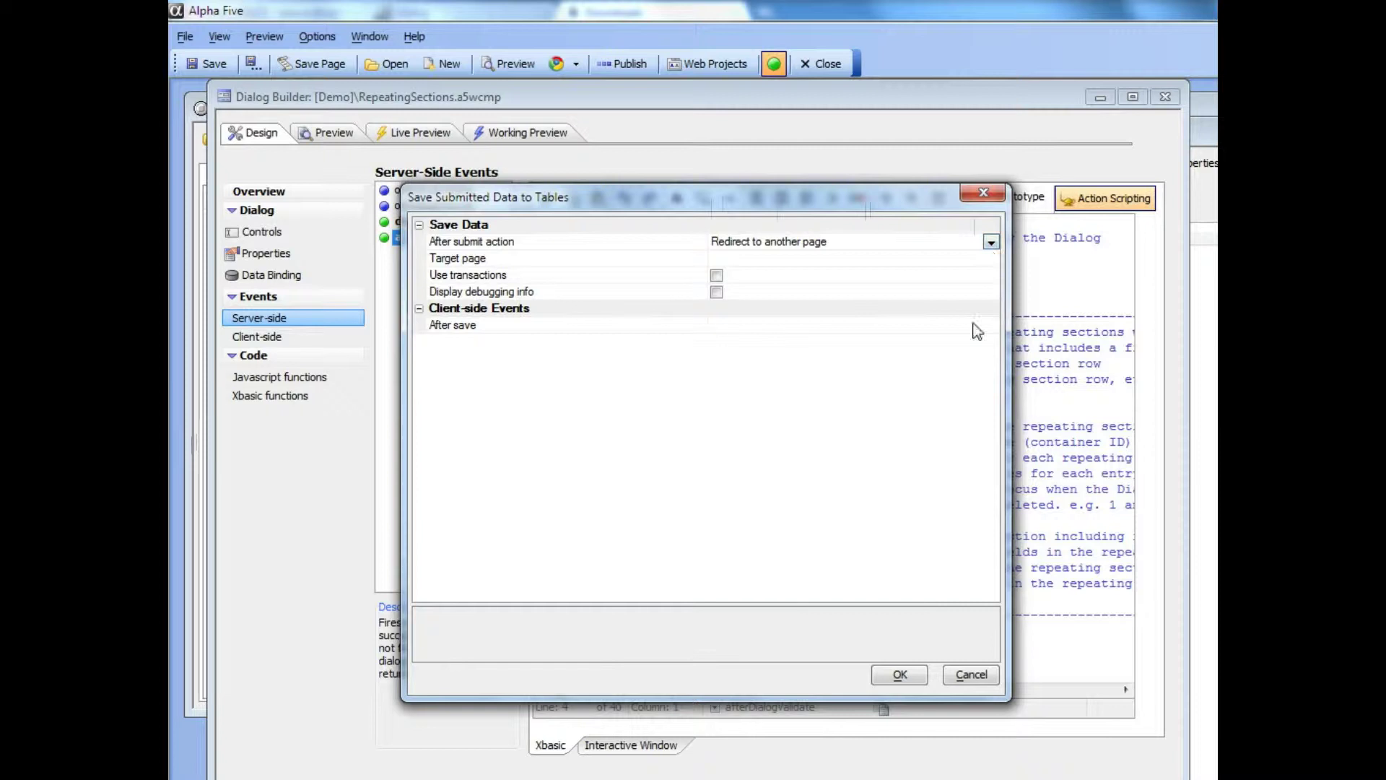
Set the action's after-submit behaviour to Edit record just submitted, and enable Display debugging info and Use transactions.
left_click(990, 242)
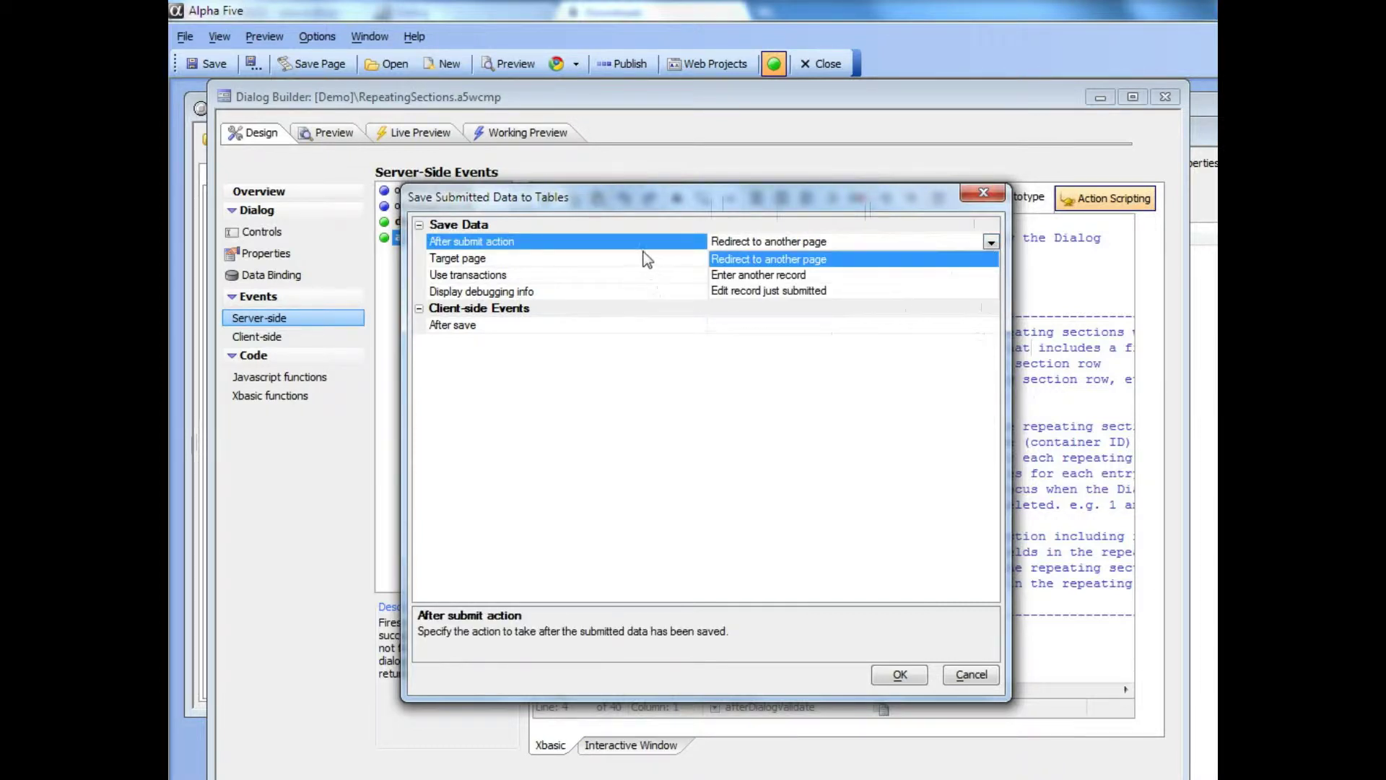
left_click(799, 296)
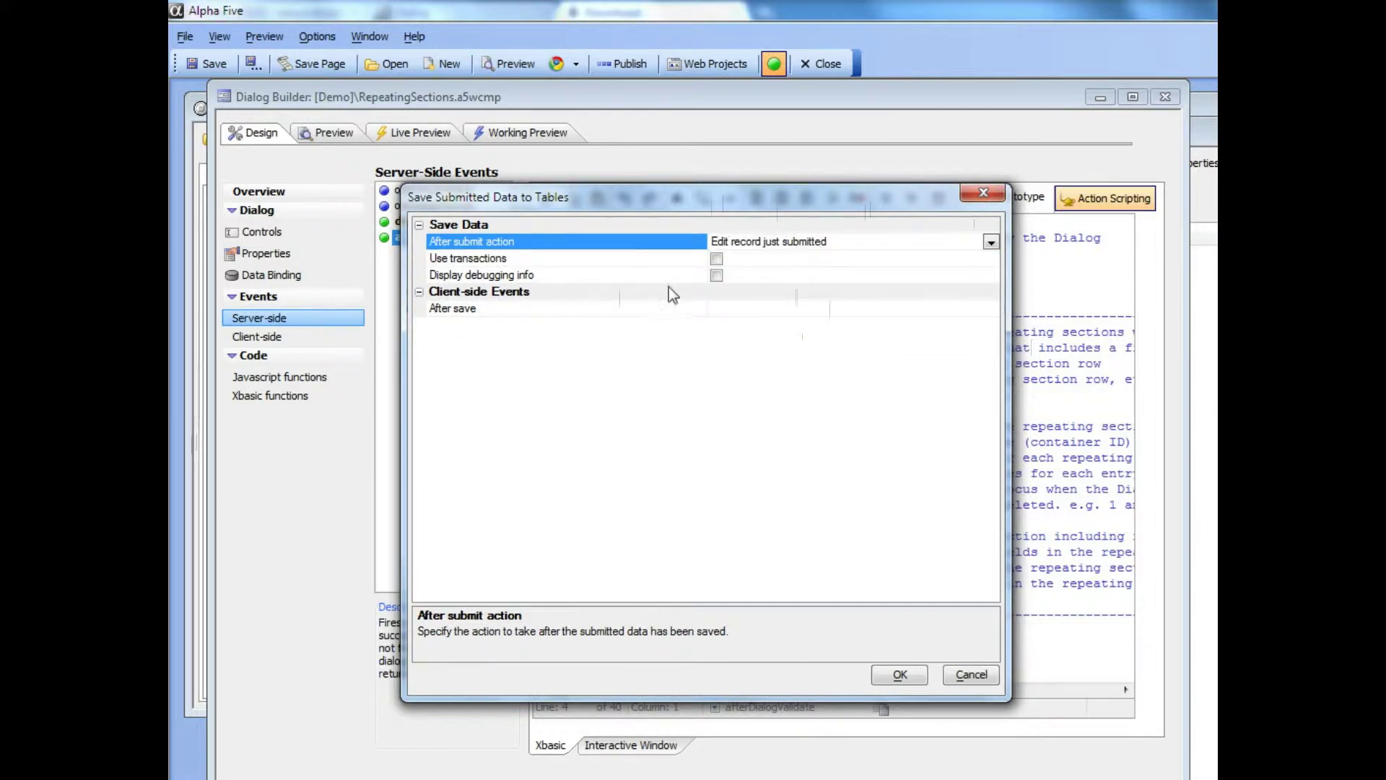
left_click(716, 275)
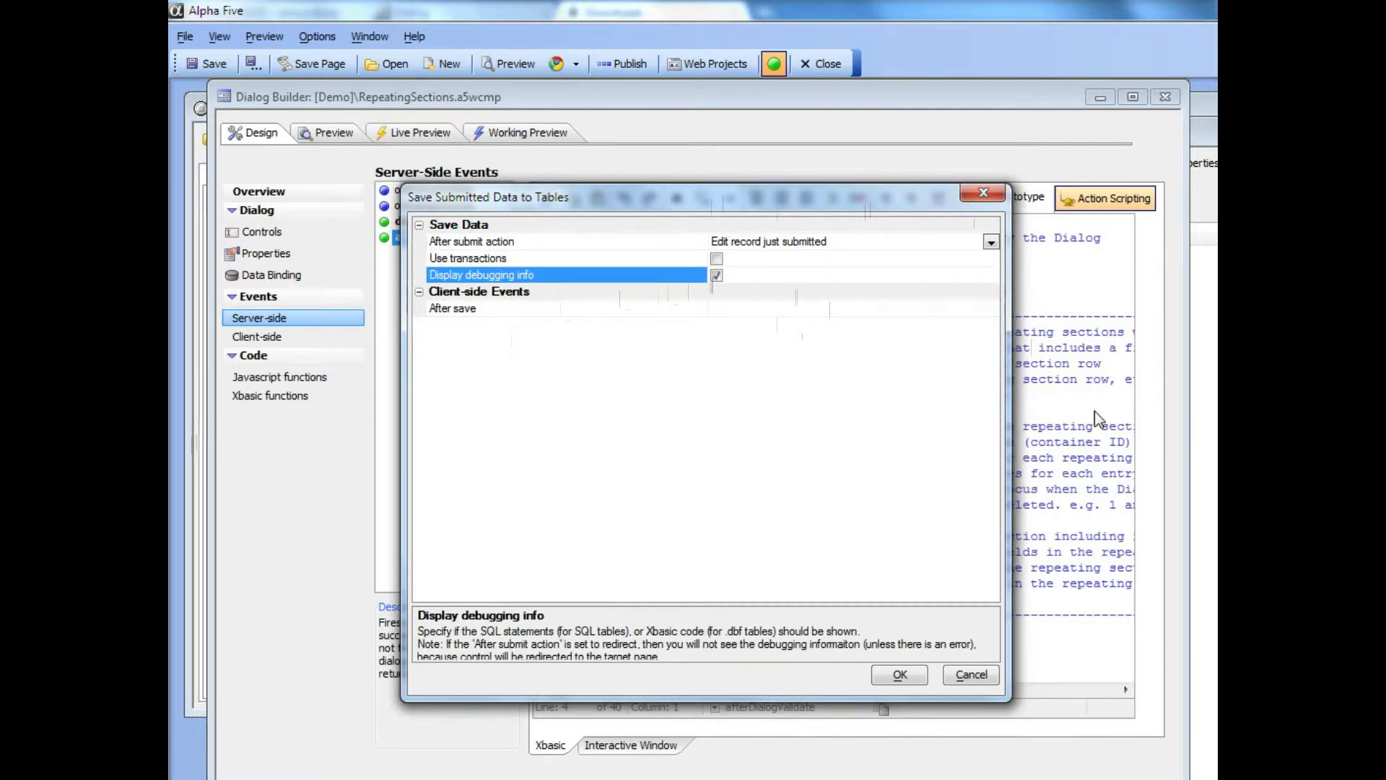
left_click(716, 258)
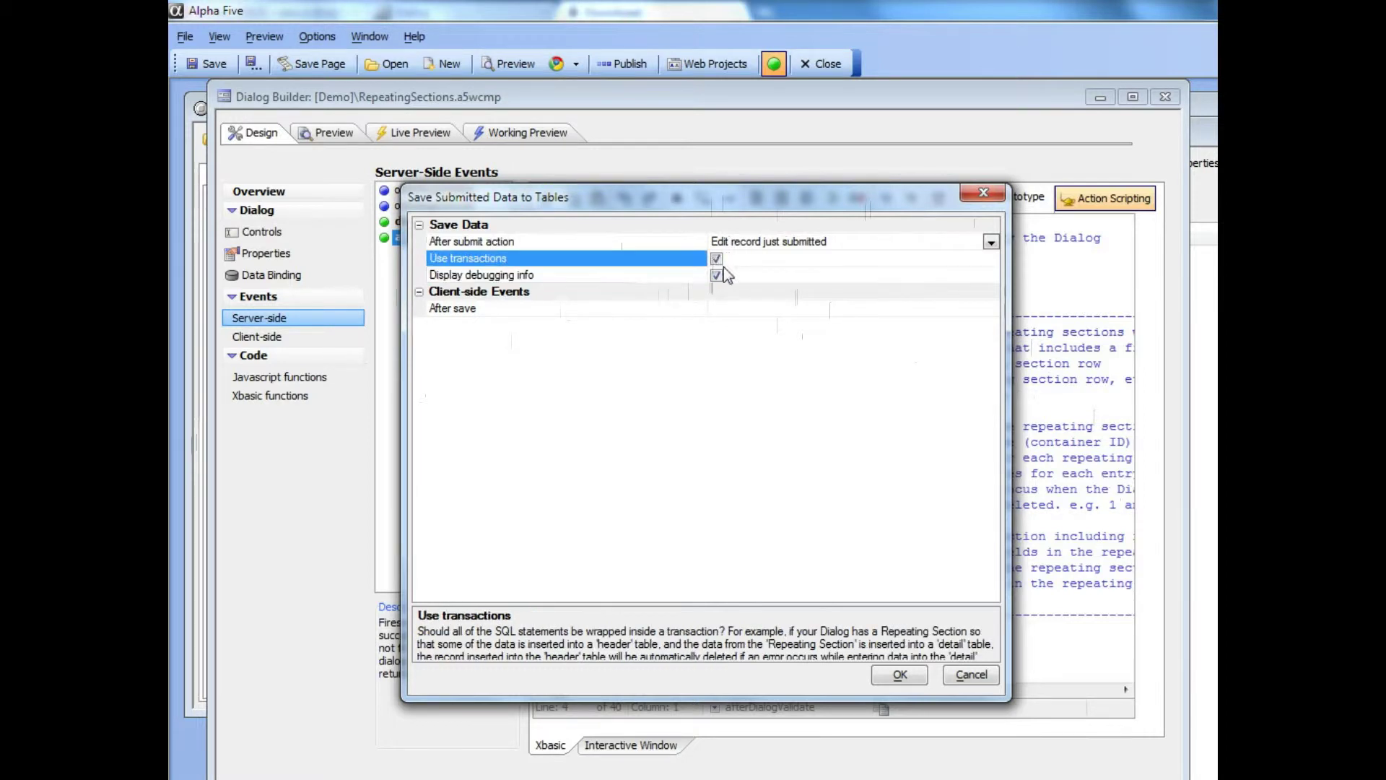